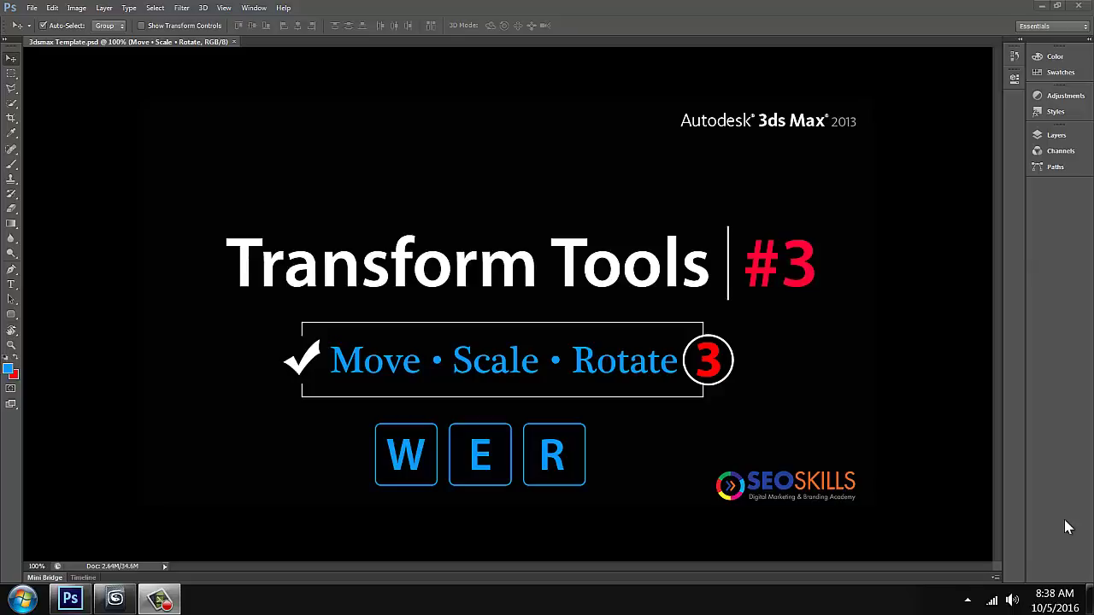
- Switch to 3ds Max and activate the Top, Front, Perspective and Left viewports in turn
left_click(118, 601)
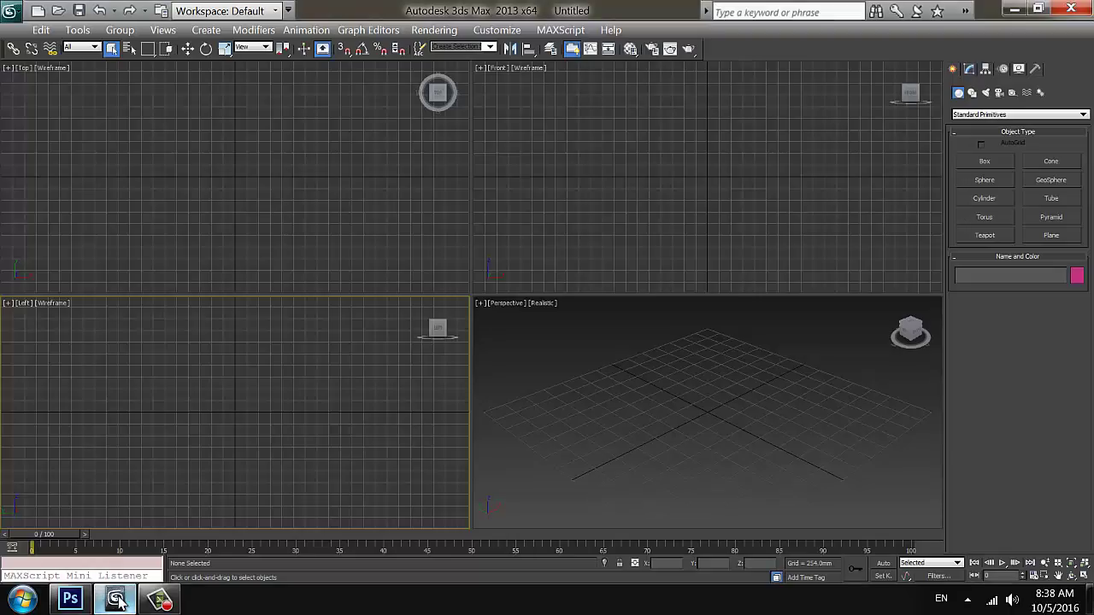
left_click(280, 213)
left_click(548, 195)
left_click(502, 392)
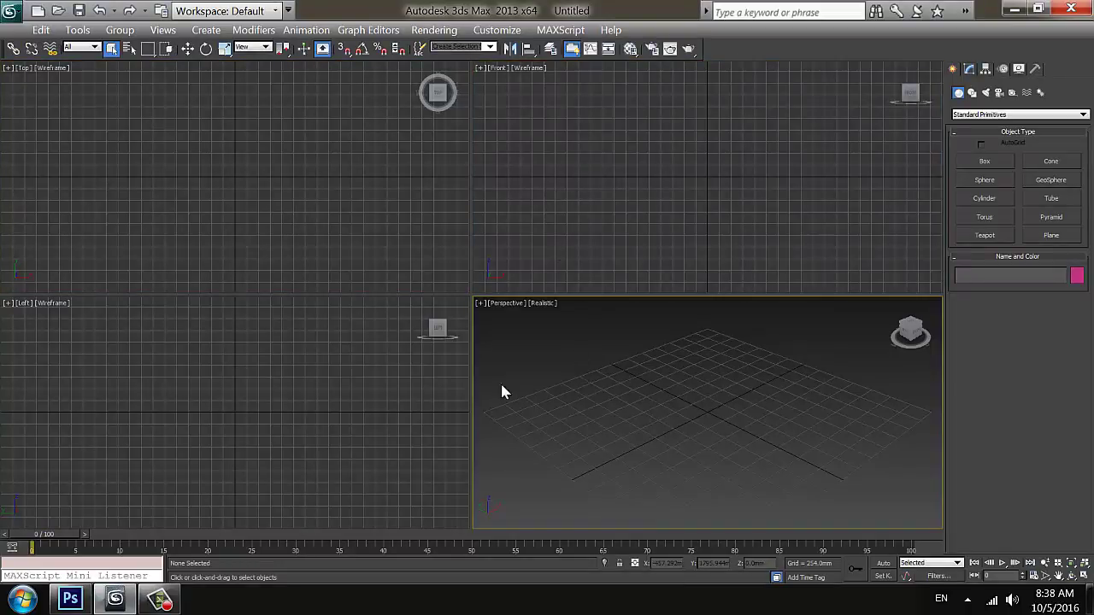
left_click(349, 394)
left_click(292, 219)
left_click(536, 188)
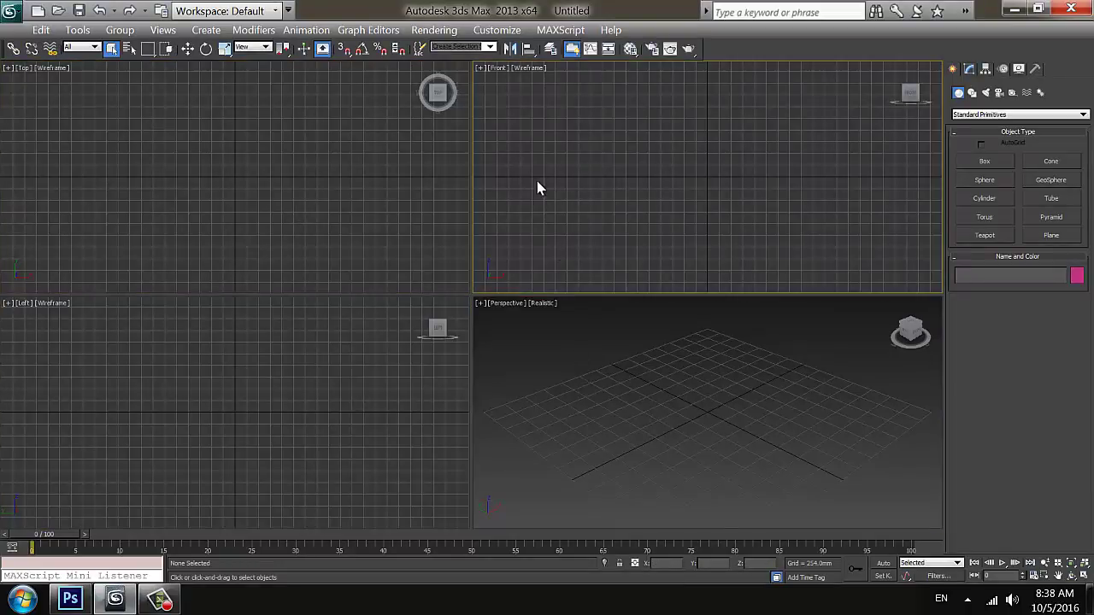
left_click(593, 385)
left_click(255, 405)
left_click(225, 233)
left_click(607, 246)
left_click(631, 425)
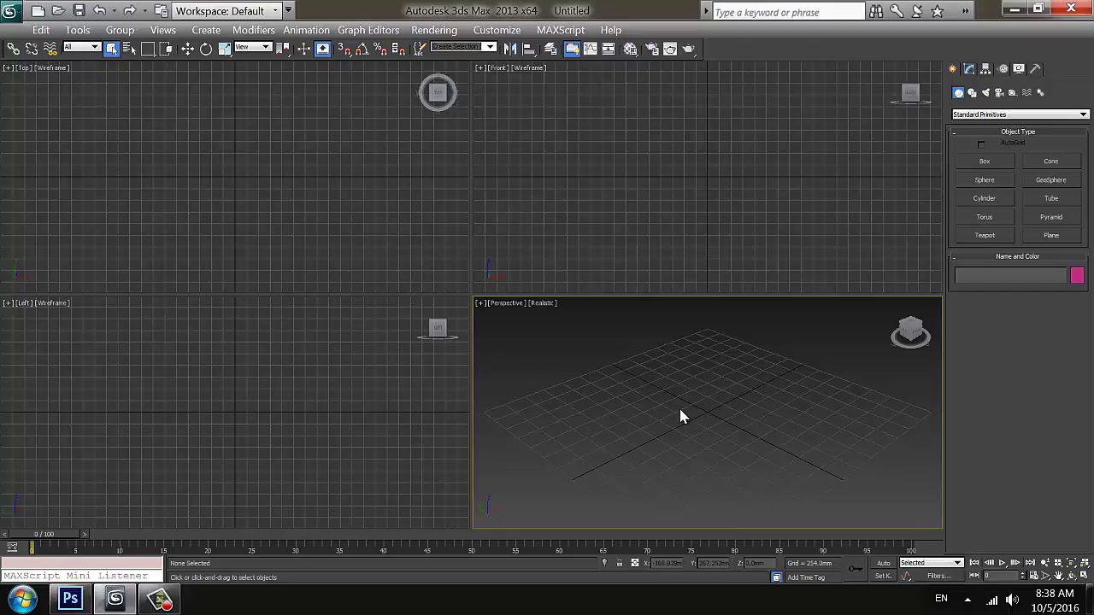
- Create a flat box in Perspective by dragging its base and setting its height
left_click(983, 161)
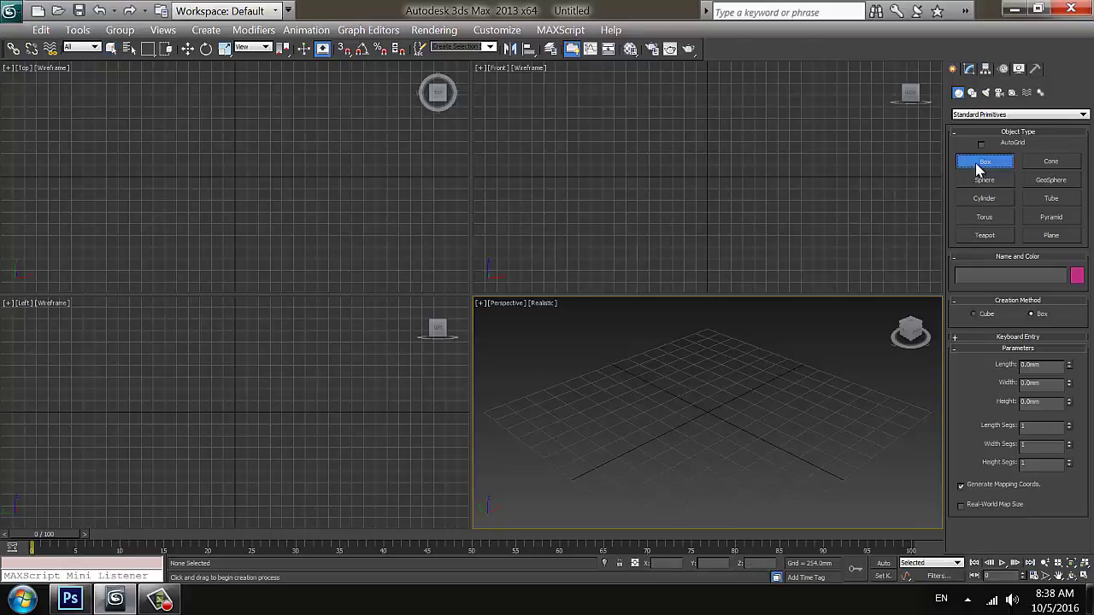
left_click_drag(693, 395, 664, 475)
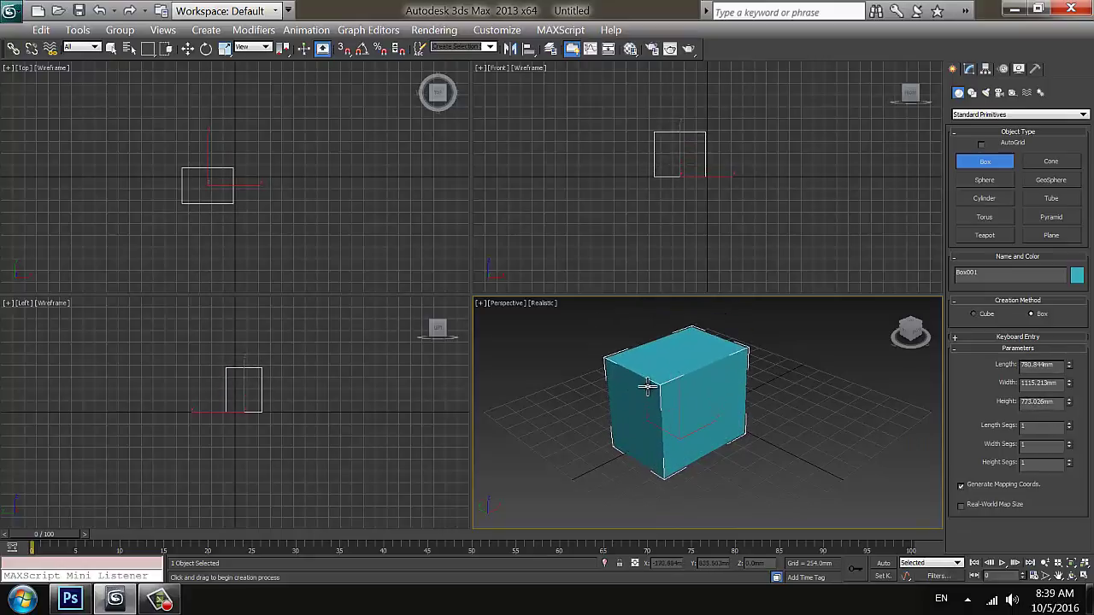
left_click(644, 444)
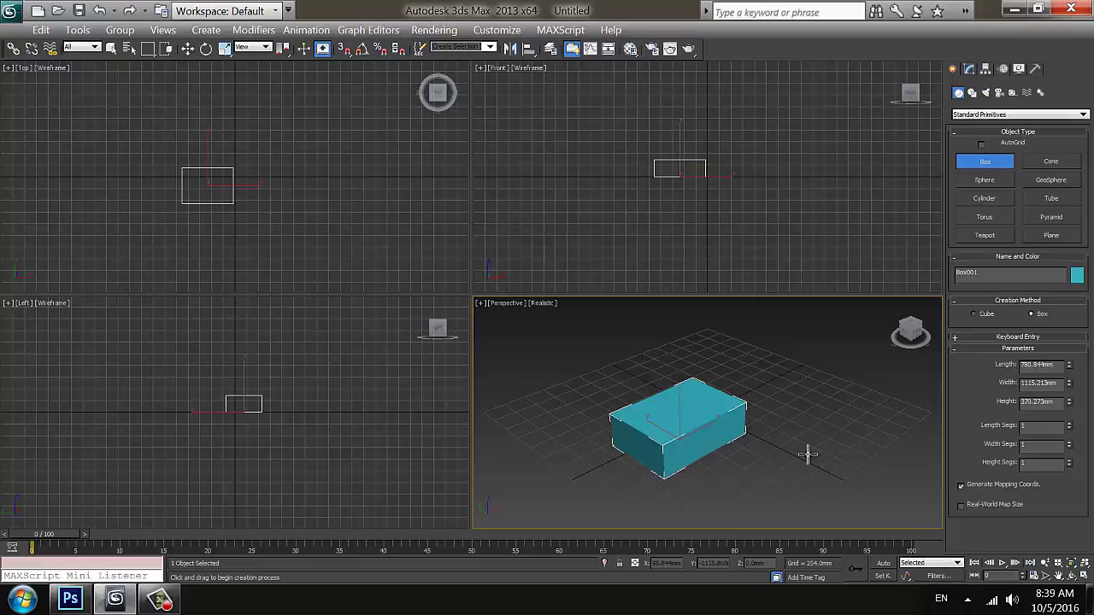
- Drag out a second, taller box beside it, then delete that box
left_click_drag(829, 411, 786, 488)
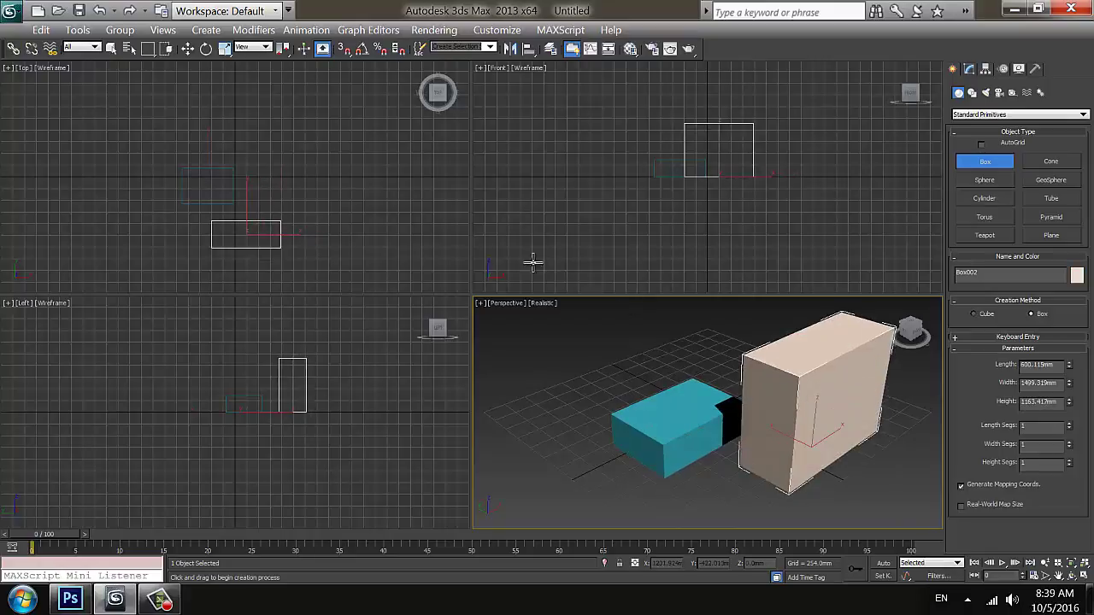
left_click(187, 49)
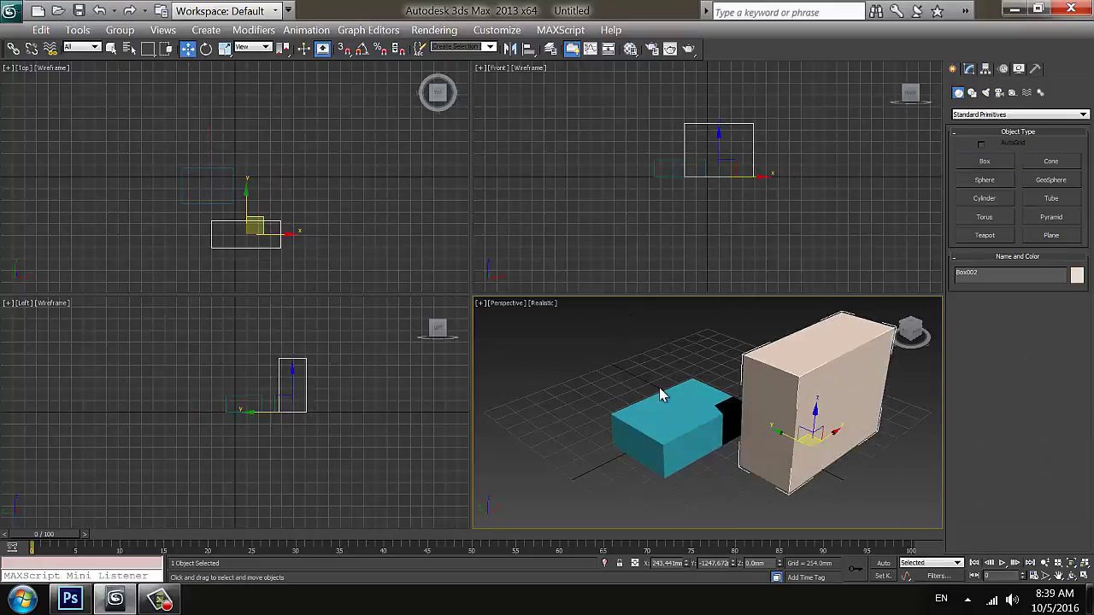
key("Delete")
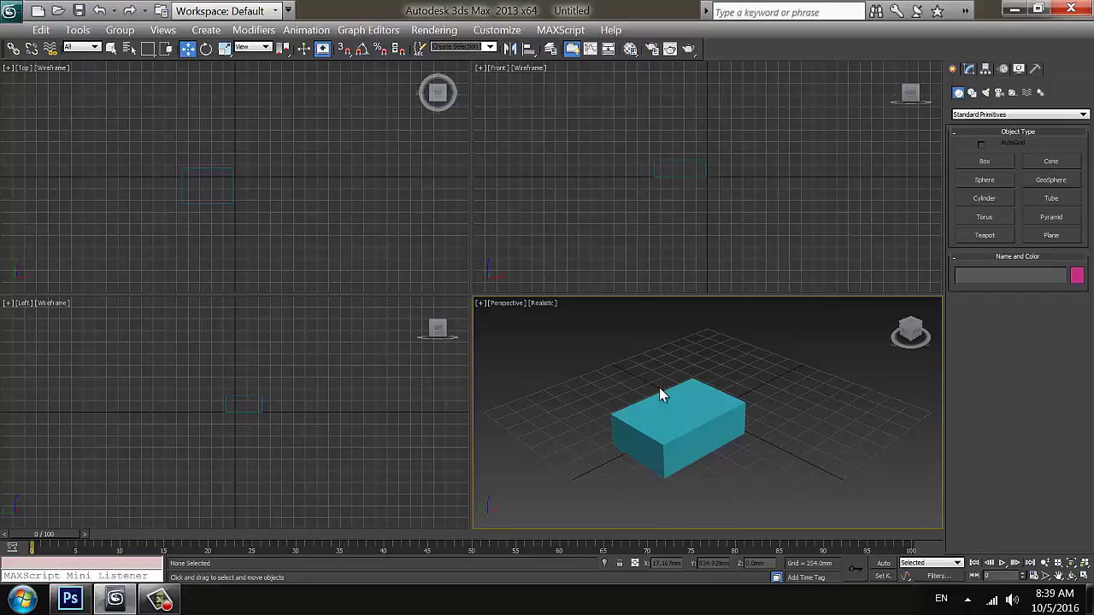
- Delete the cyan box and create a new pink box in its place
left_click(660, 389)
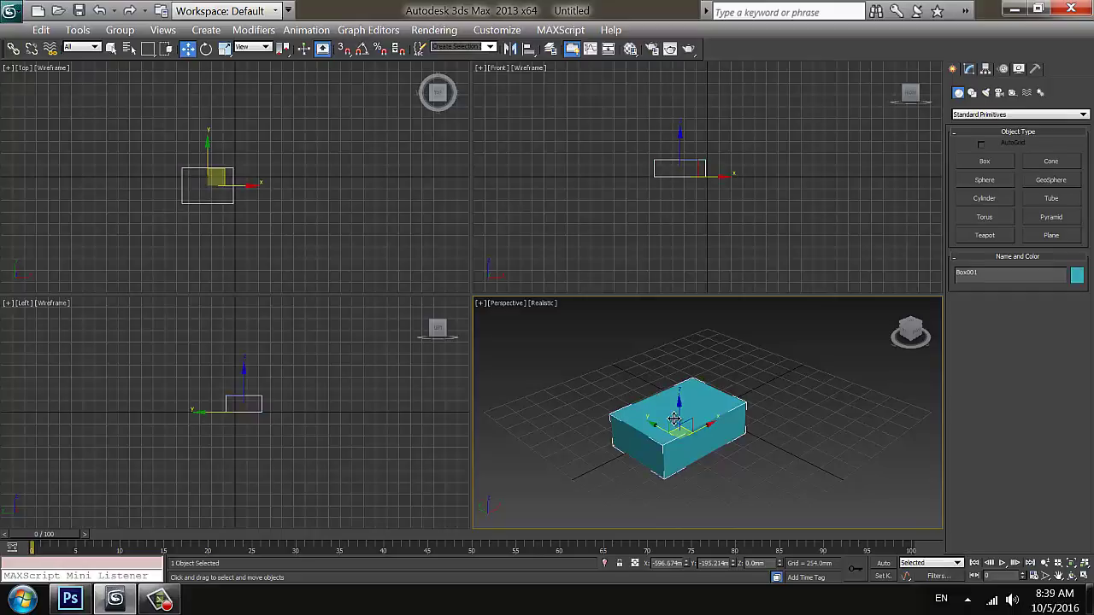
key("Delete")
left_click(971, 165)
left_click_drag(609, 441, 564, 478)
left_click(541, 401)
- Add a sphere and a cylinder to the Perspective scene
left_click(985, 180)
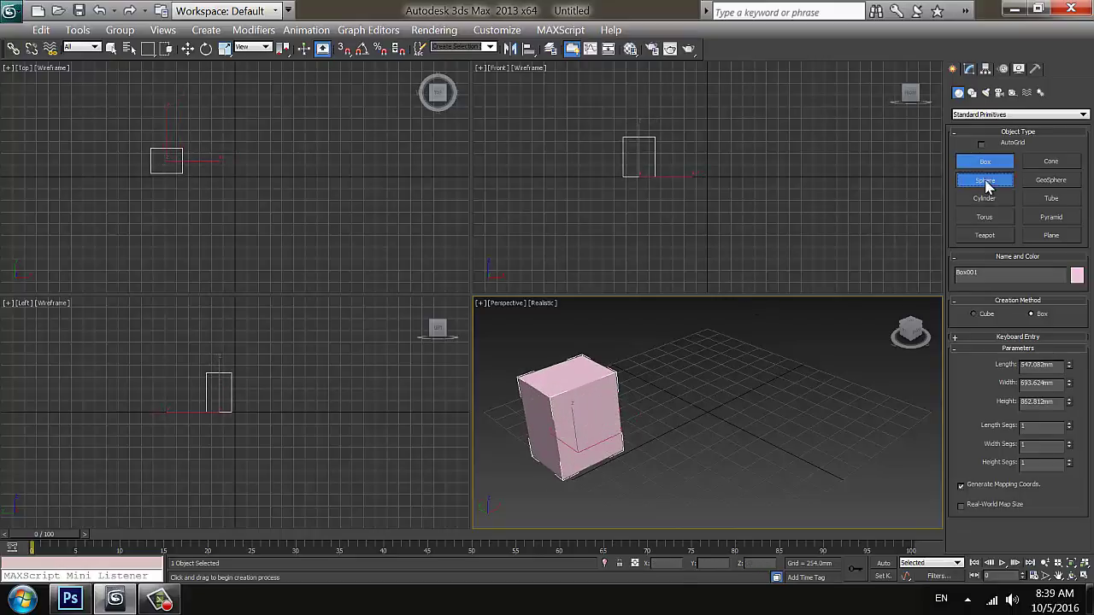
left_click_drag(704, 359, 718, 379)
left_click(985, 198)
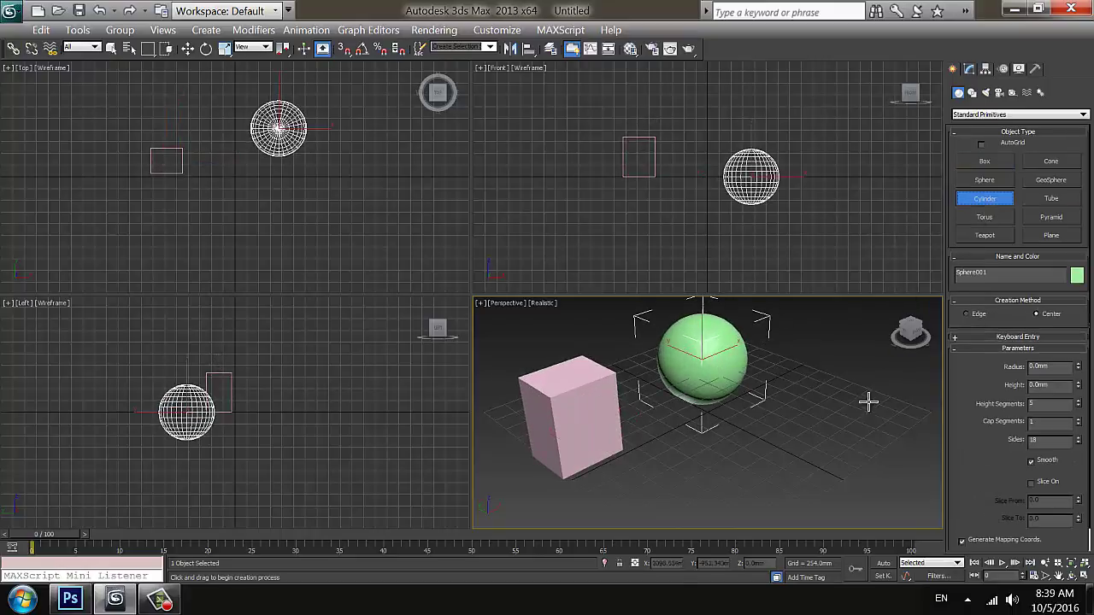
left_click_drag(868, 400, 890, 420)
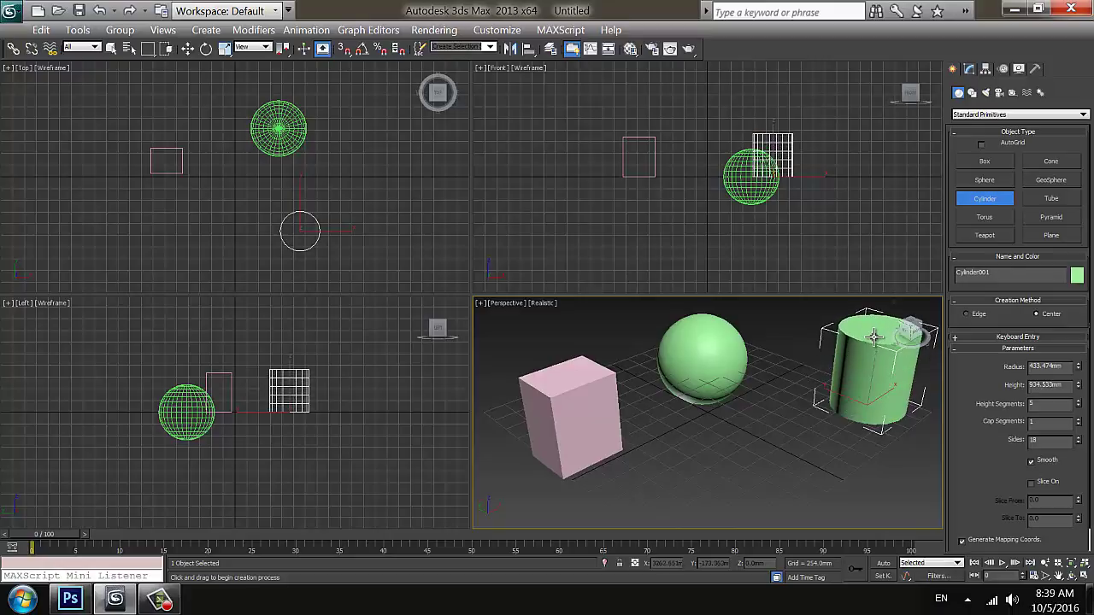
left_click(890, 346)
- Add a torus and a teapot near the front of the scene
left_click(984, 217)
left_click_drag(781, 469, 867, 496)
left_click(827, 491)
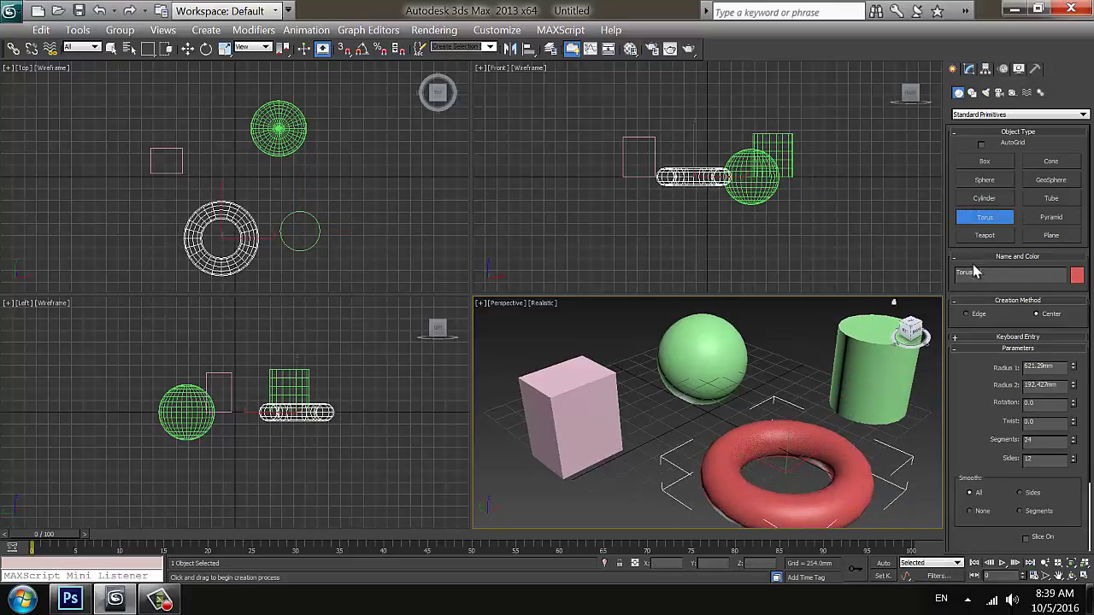
left_click(984, 235)
left_click_drag(650, 479, 669, 500)
- Pick the Plane tool, then create a pyramid with its base and height
left_click(1052, 235)
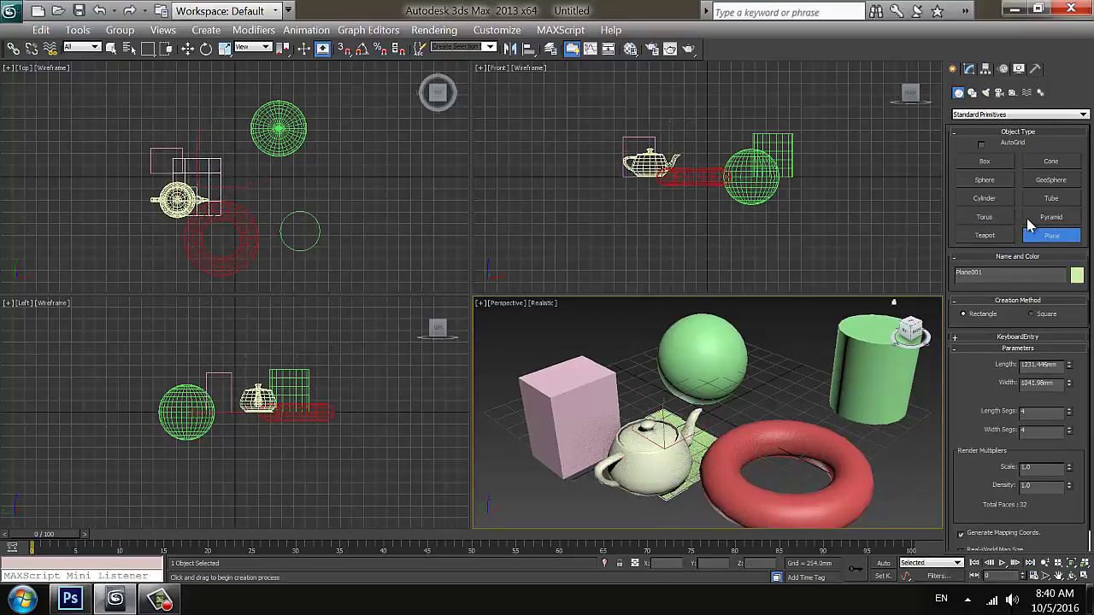
left_click(1051, 217)
left_click_drag(809, 398, 855, 438)
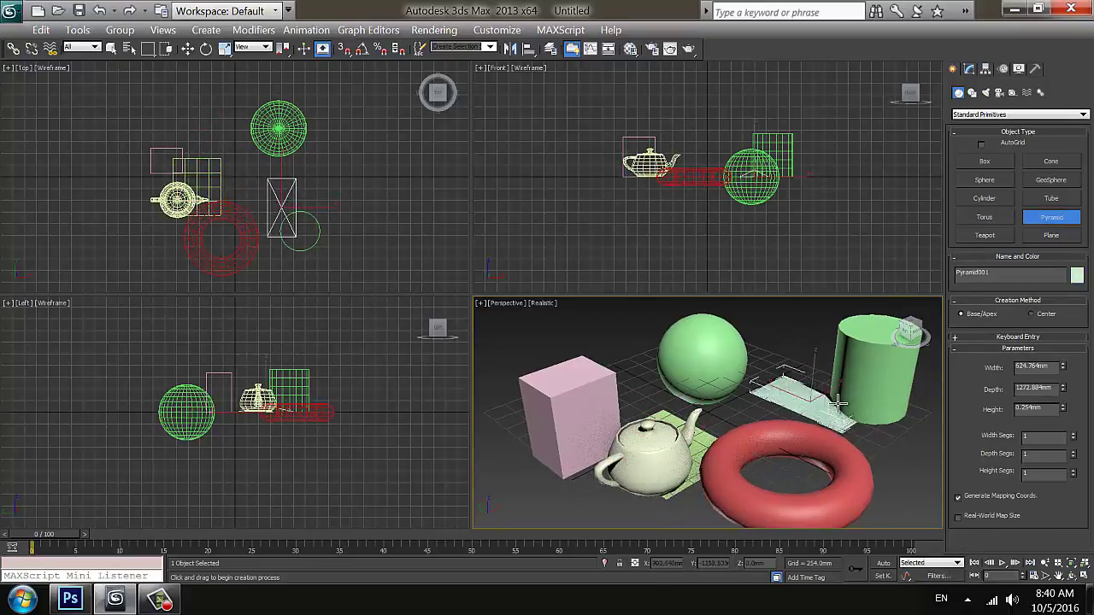
left_click(898, 295)
- Create a tube, setting its outer radius, inner radius and height
left_click(1051, 198)
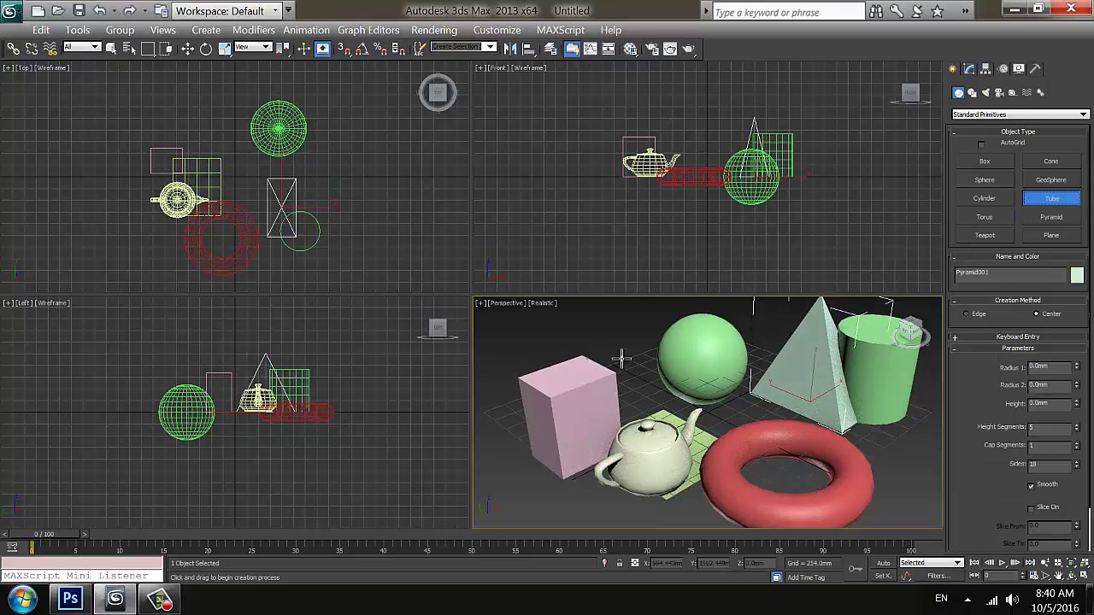
left_click_drag(594, 351, 661, 398)
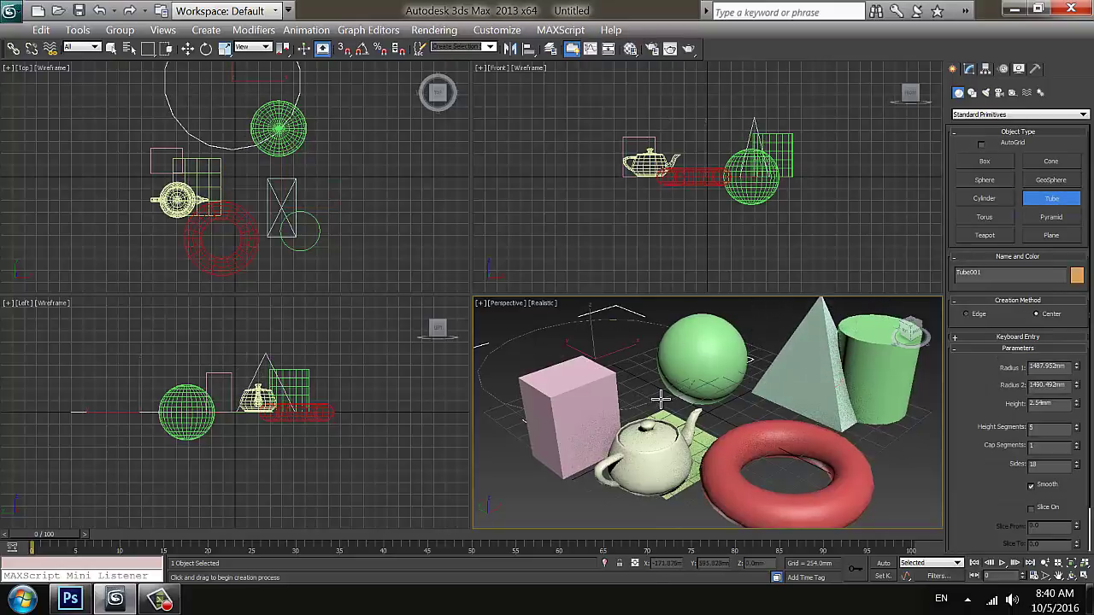
left_click(631, 362)
left_click(620, 314)
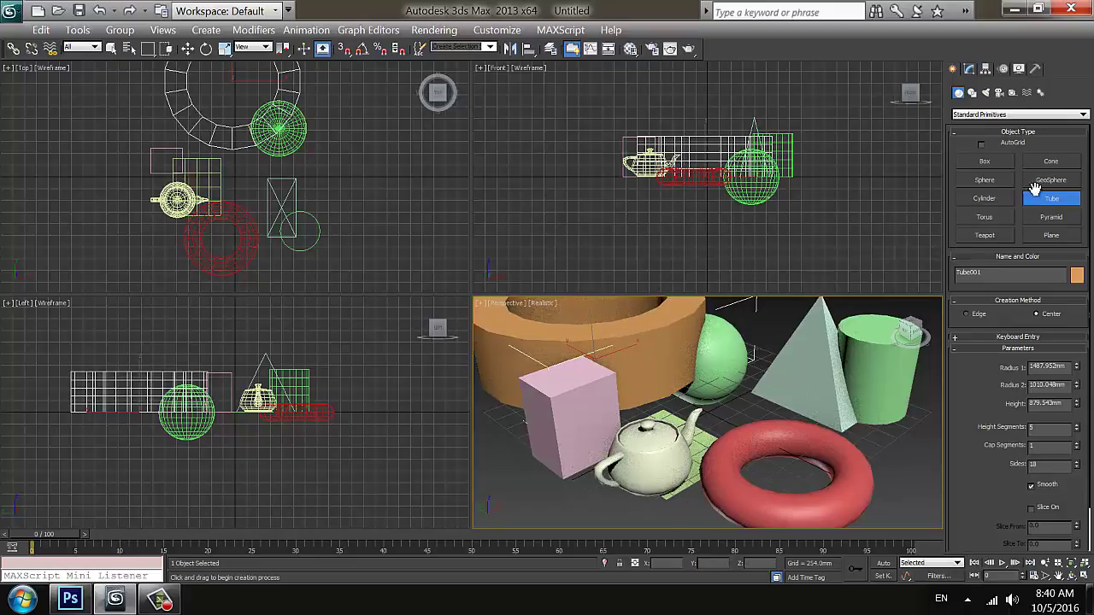
- Add a geosphere at the lower left and a pointed cone, then return to Select and Move
left_click(1052, 179)
left_click_drag(507, 482, 532, 500)
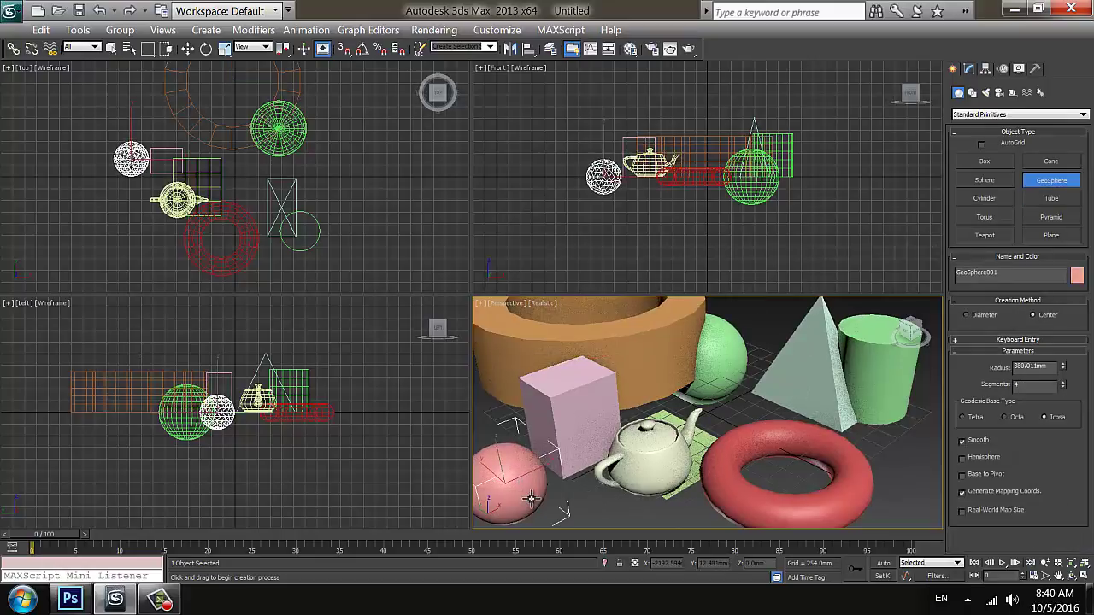
left_click(1052, 163)
left_click_drag(605, 490, 632, 506)
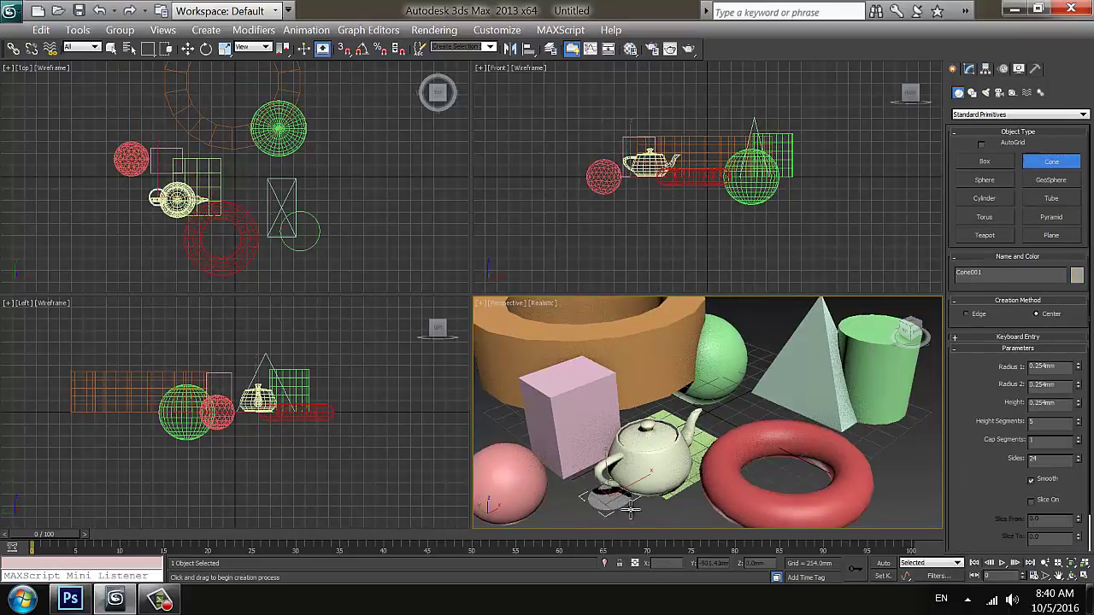
left_click(628, 500)
left_click(613, 425)
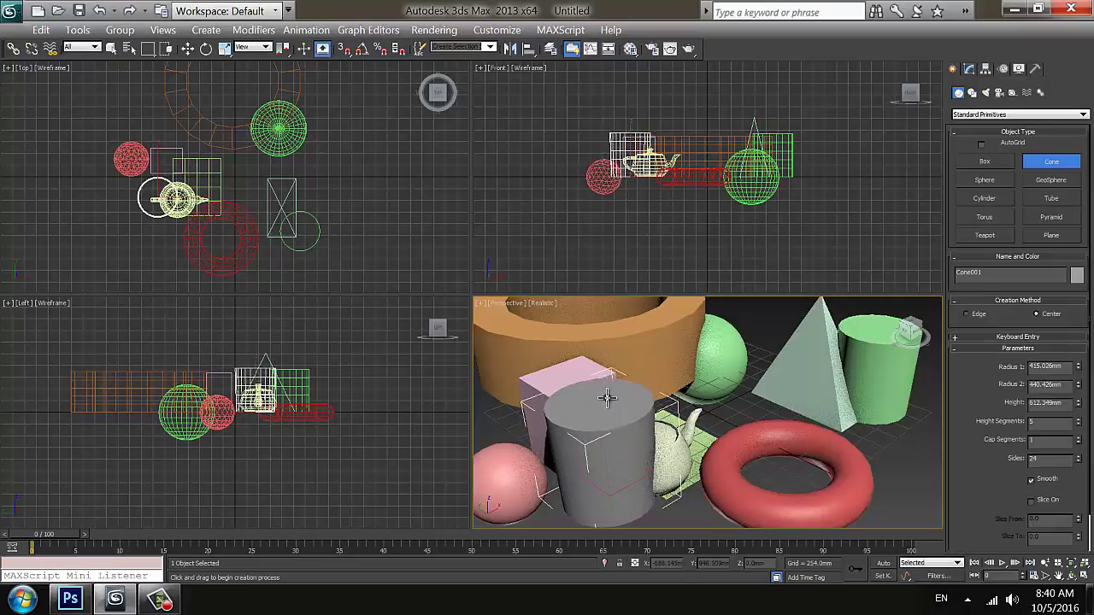
left_click(619, 443)
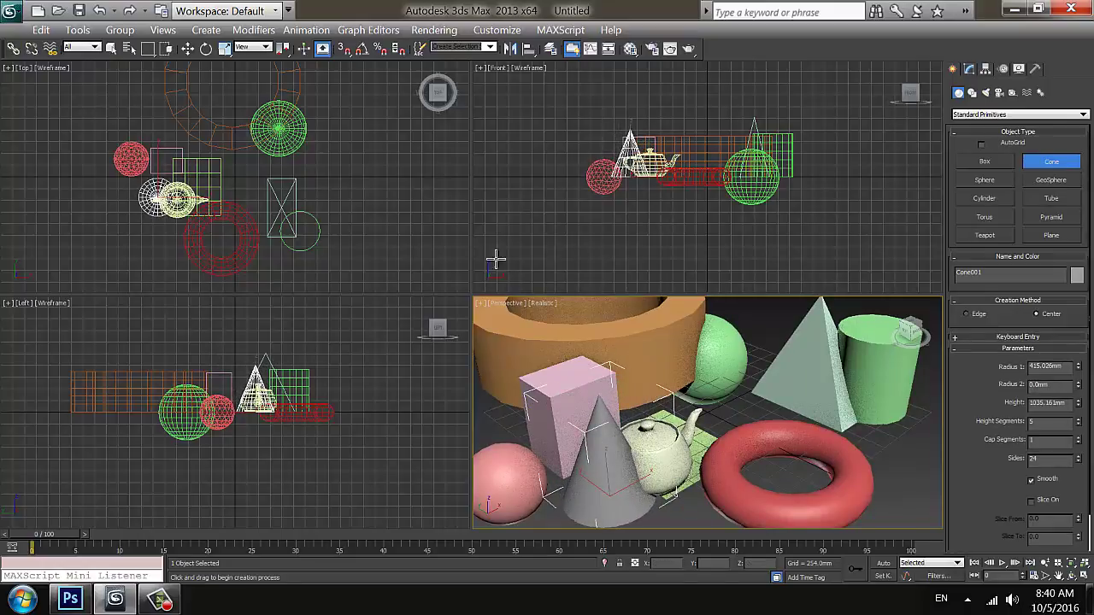
left_click(187, 50)
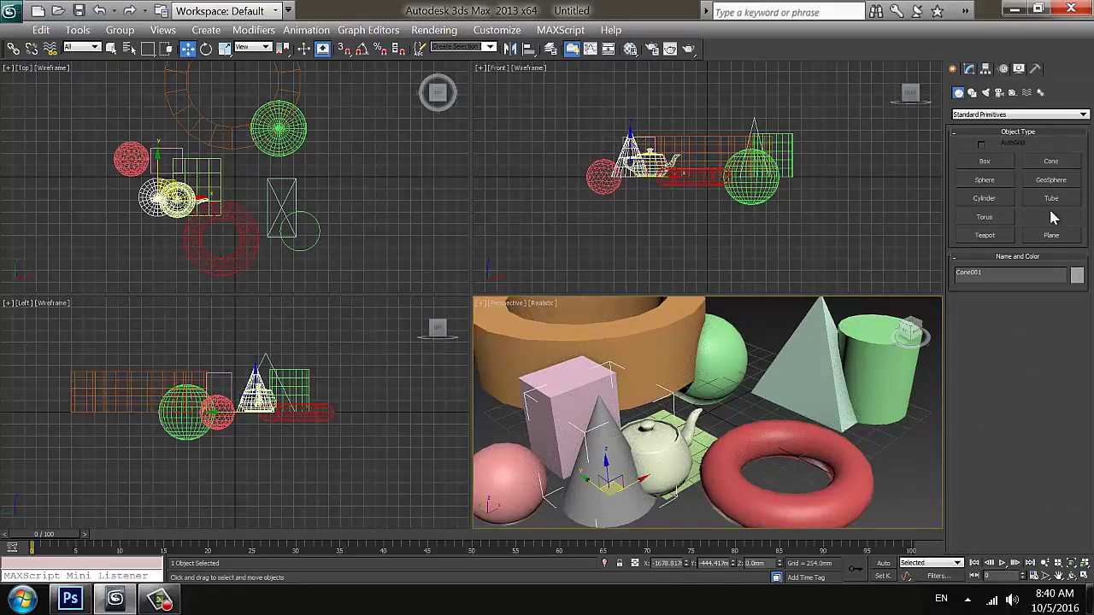
left_click(906, 459)
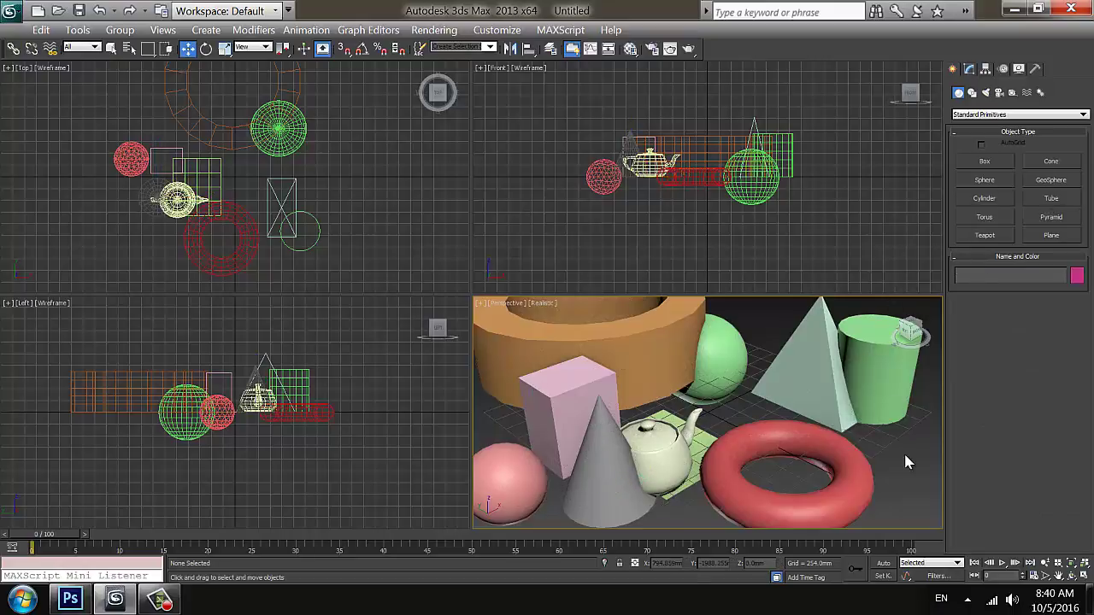
key("ctrl+a")
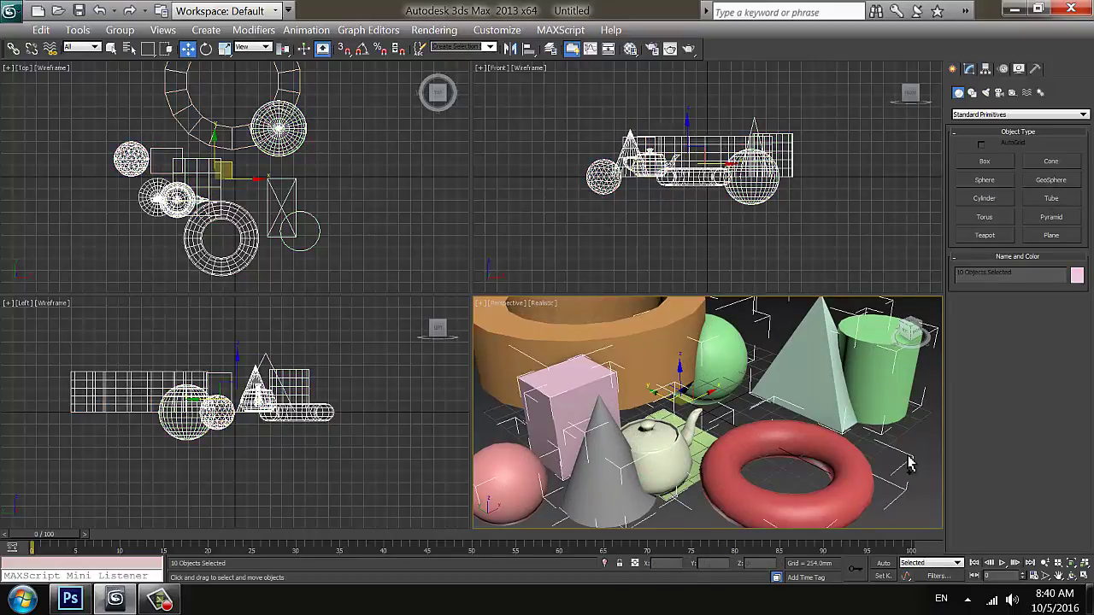
key("Delete")
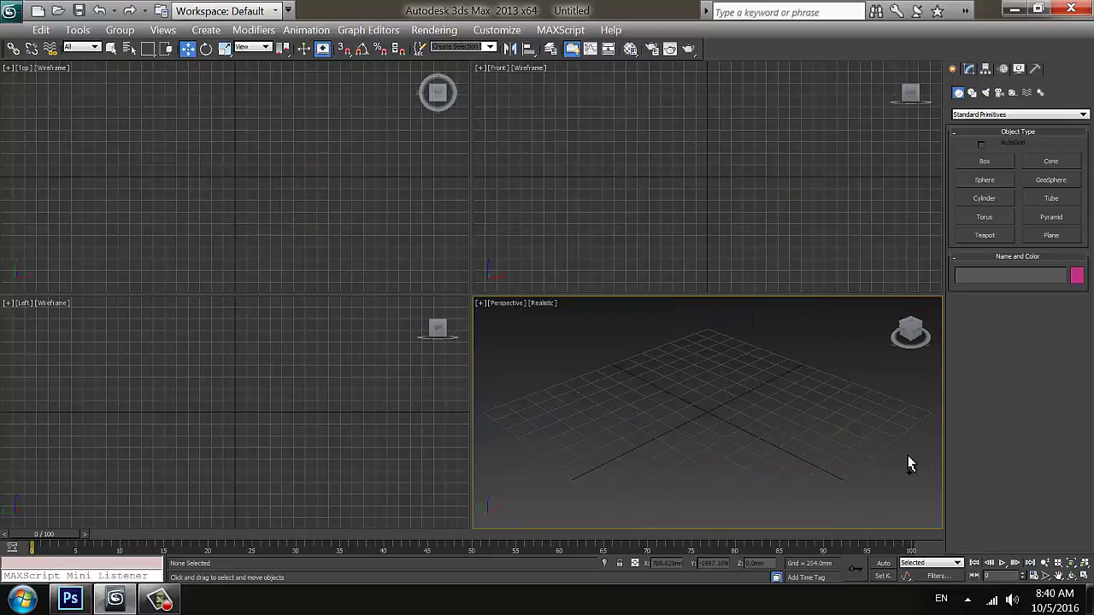
key("ctrl+z")
left_click(899, 438)
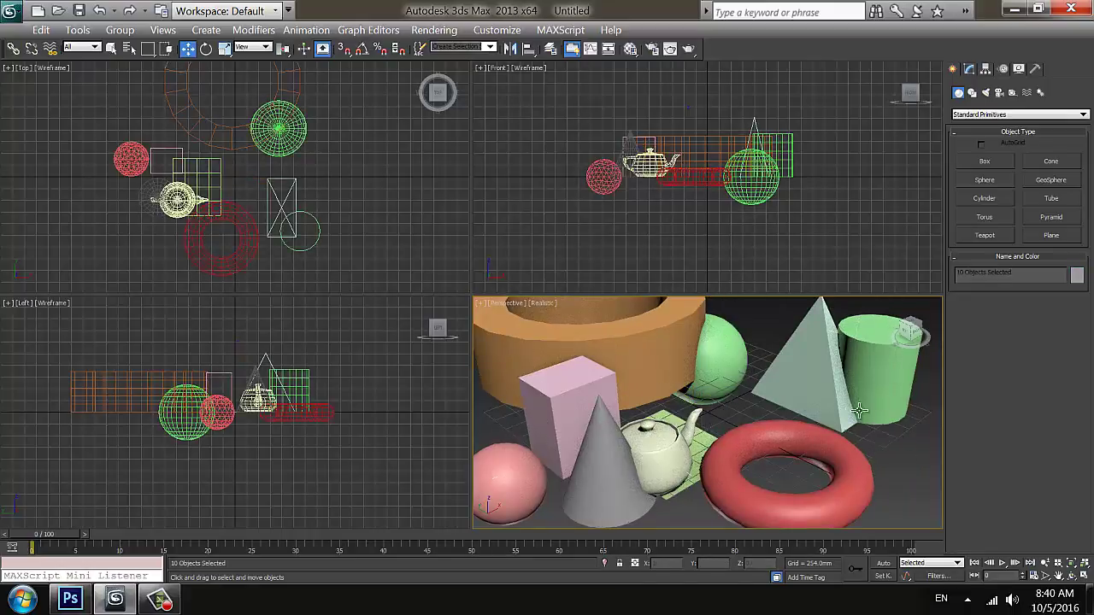
left_click(212, 134)
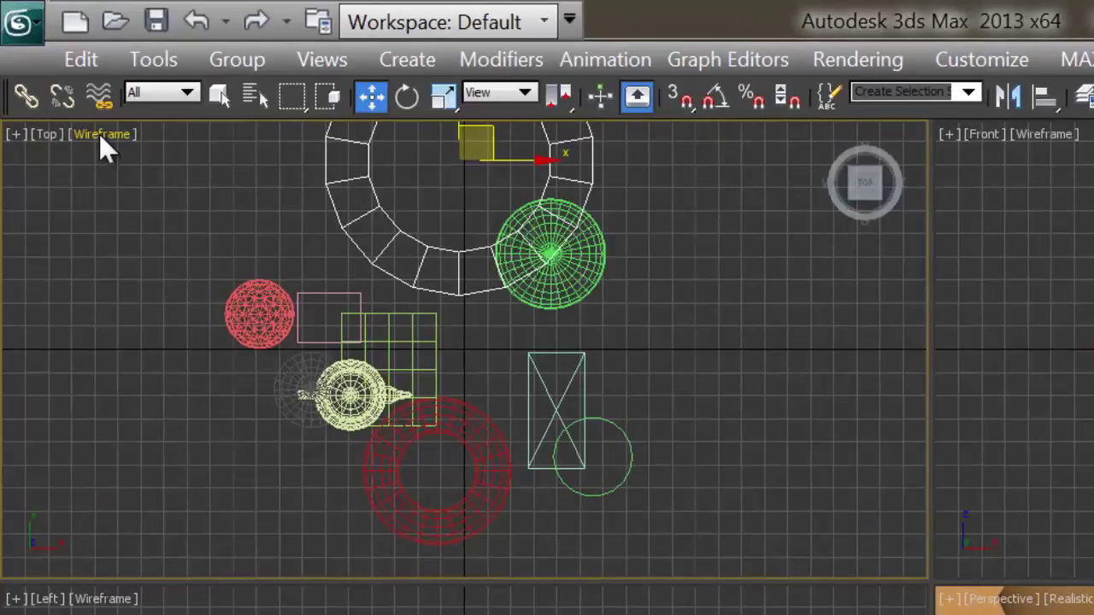
left_click(100, 137)
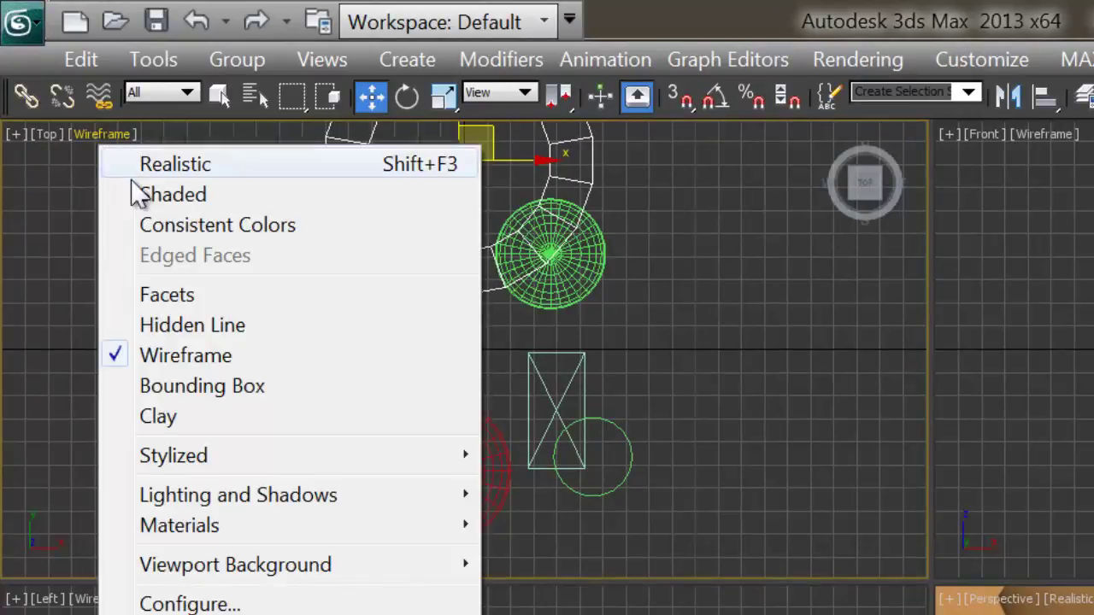
left_click(144, 197)
left_click(98, 134)
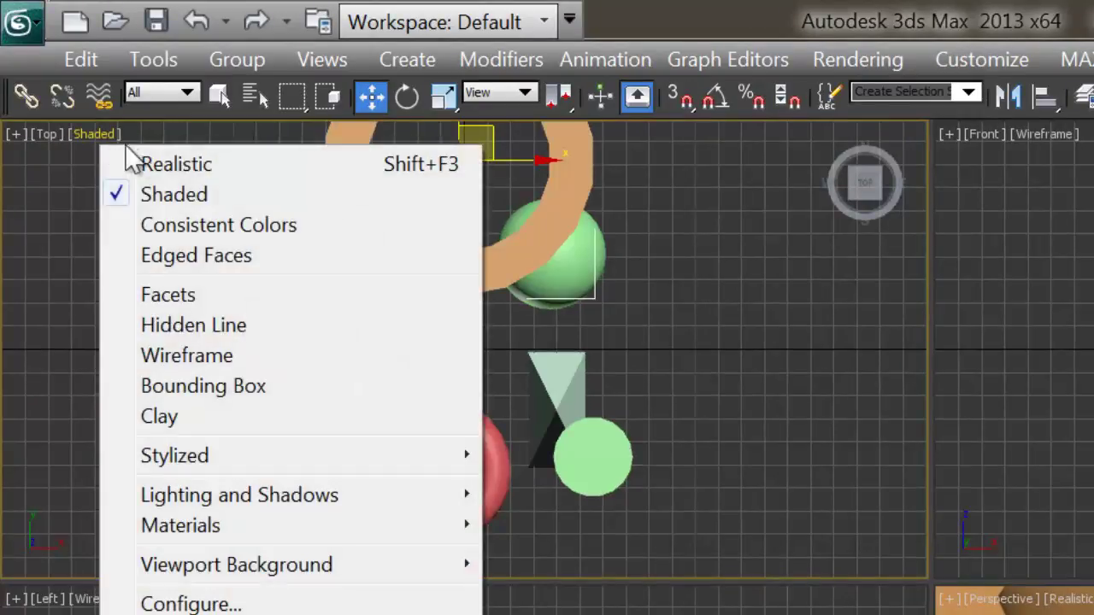
left_click(171, 167)
left_click(107, 133)
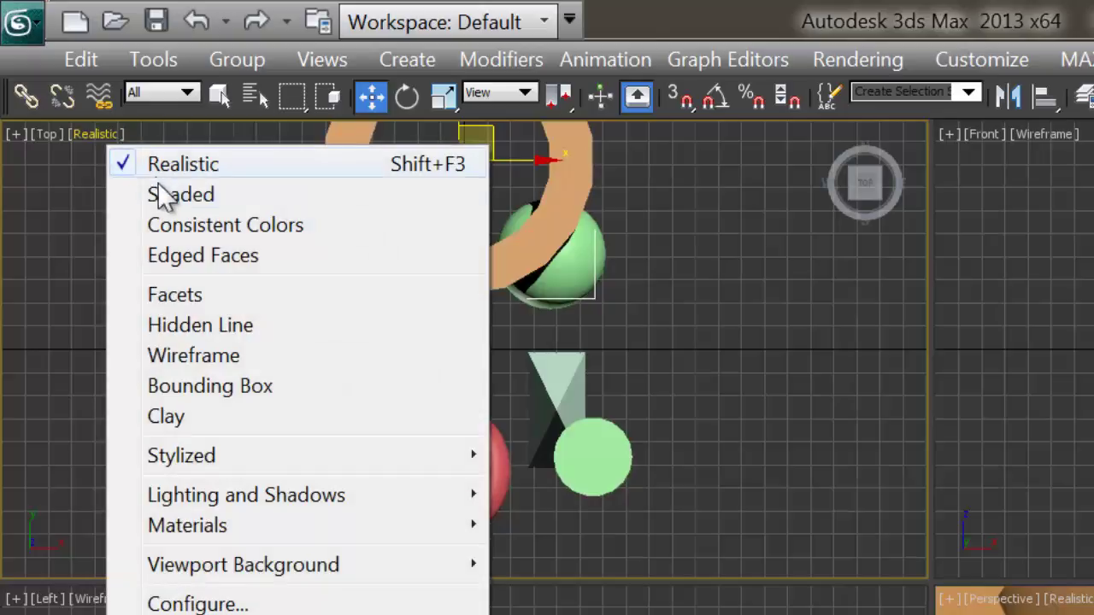
left_click(152, 193)
left_click(96, 135)
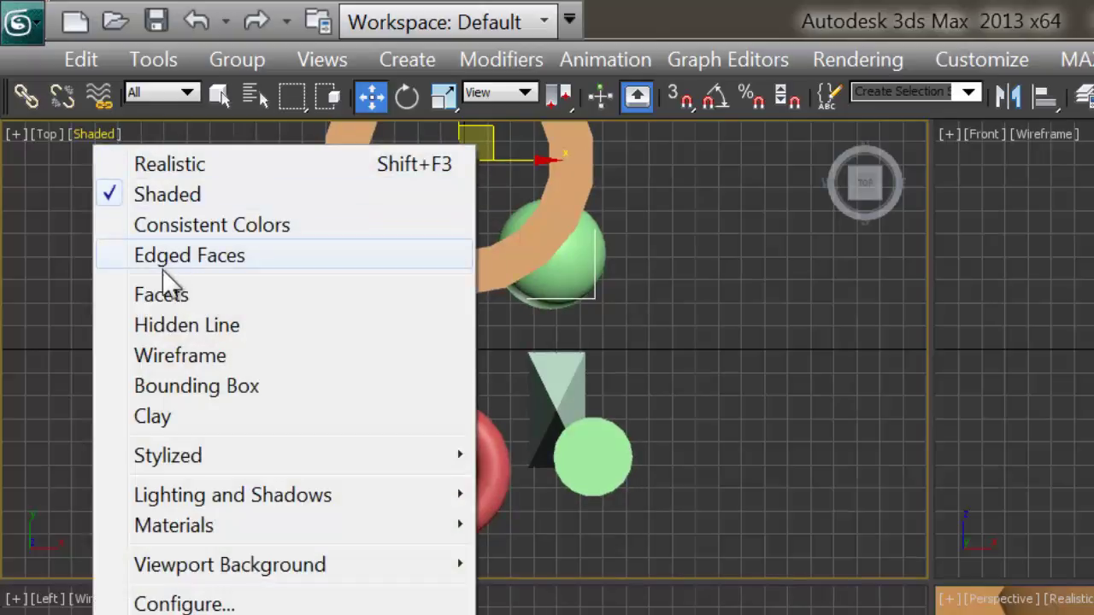
left_click(174, 357)
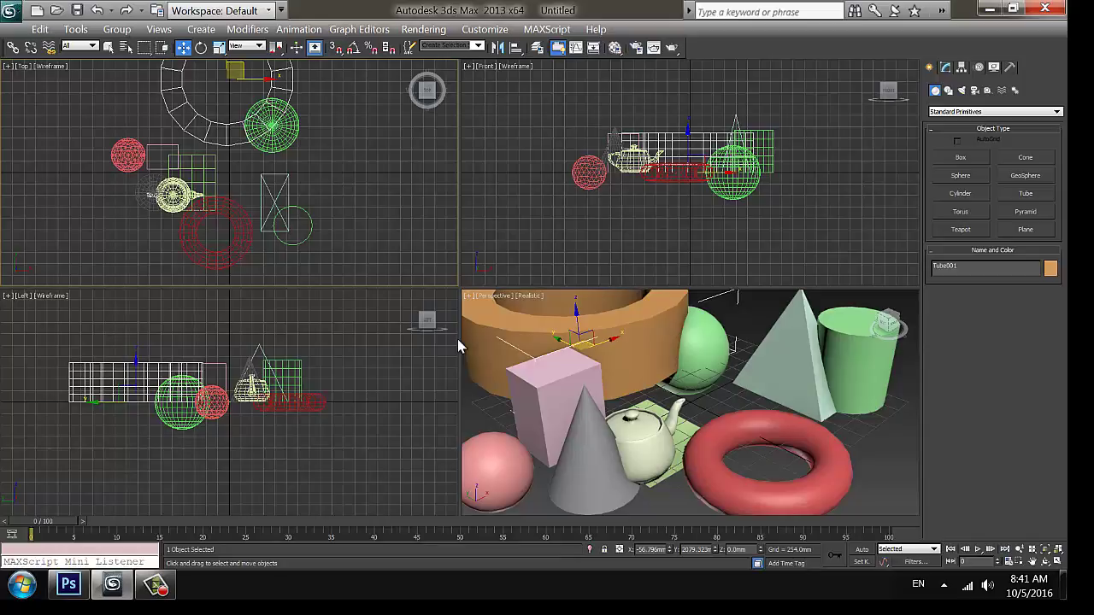
- Select and delete every object in the scene, then activate the Perspective view
left_click_drag(781, 171, 539, 218)
key("Delete")
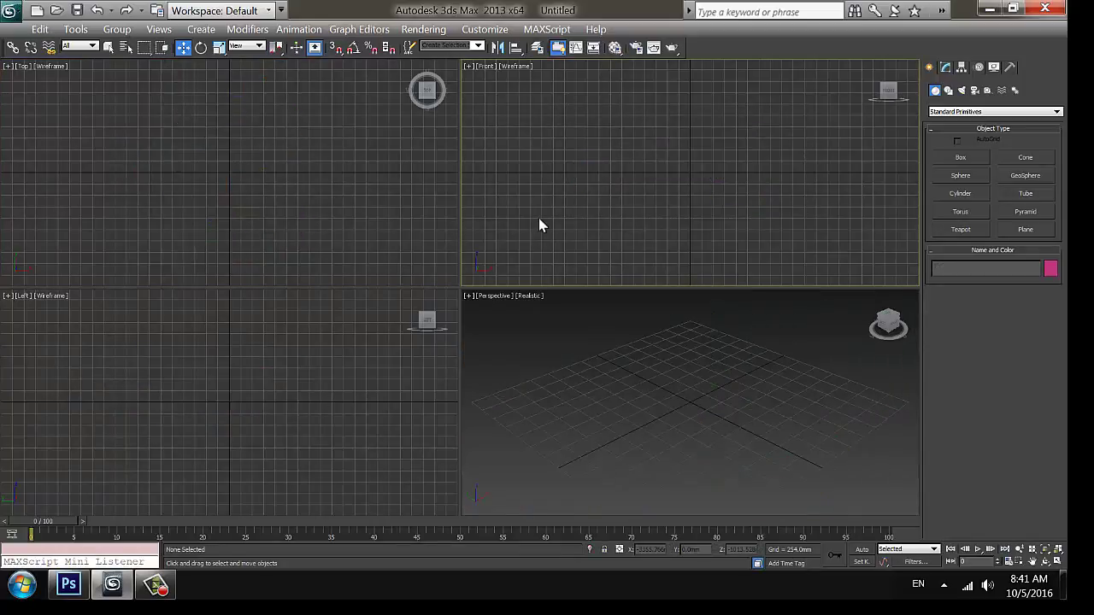
left_click(618, 383)
- Create a purple box about 580 mm tall on the grid, then deselect it
left_click(955, 158)
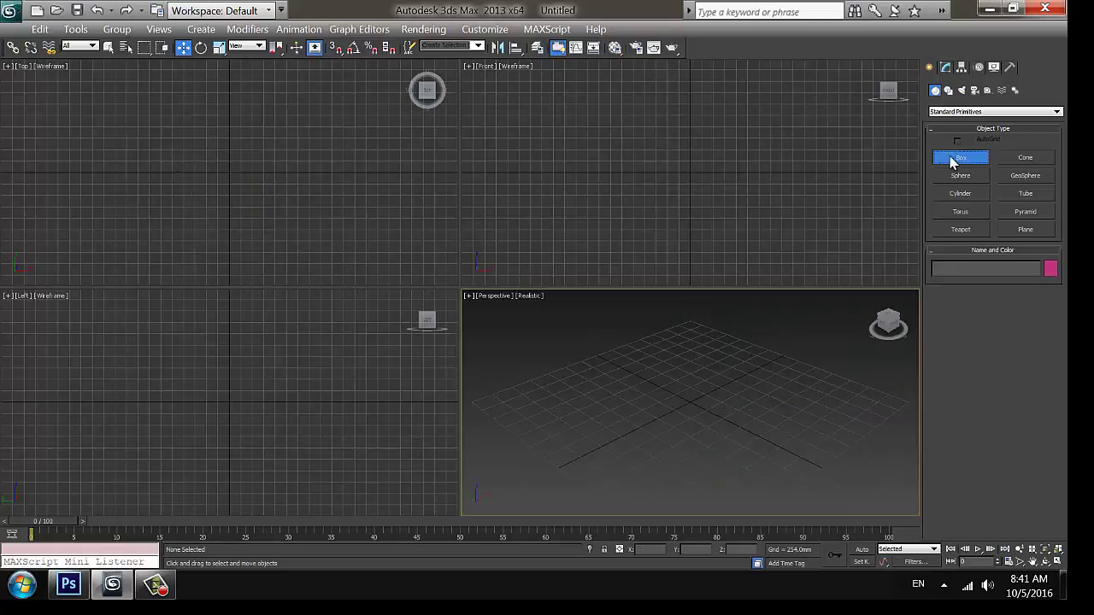
left_click_drag(686, 398, 681, 428)
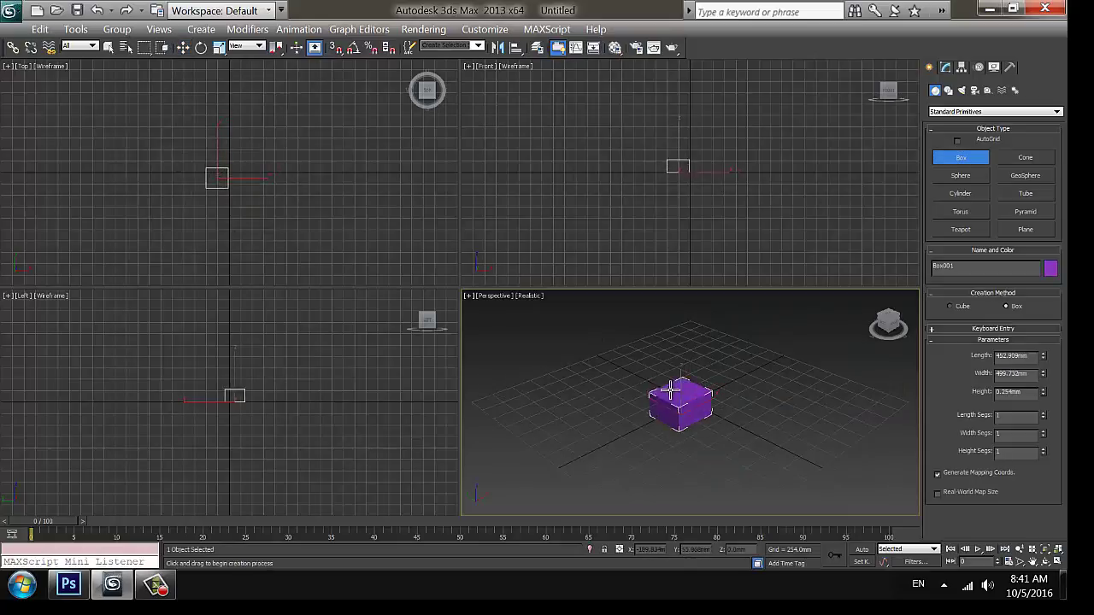
left_click(667, 381)
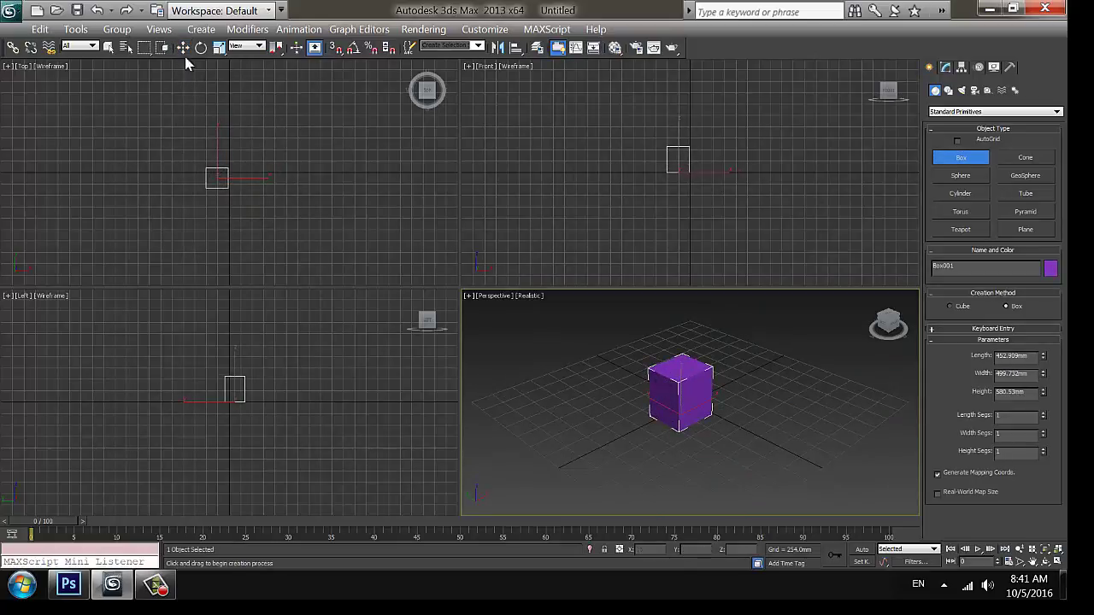
left_click(183, 47)
left_click(566, 434)
key("alt+w")
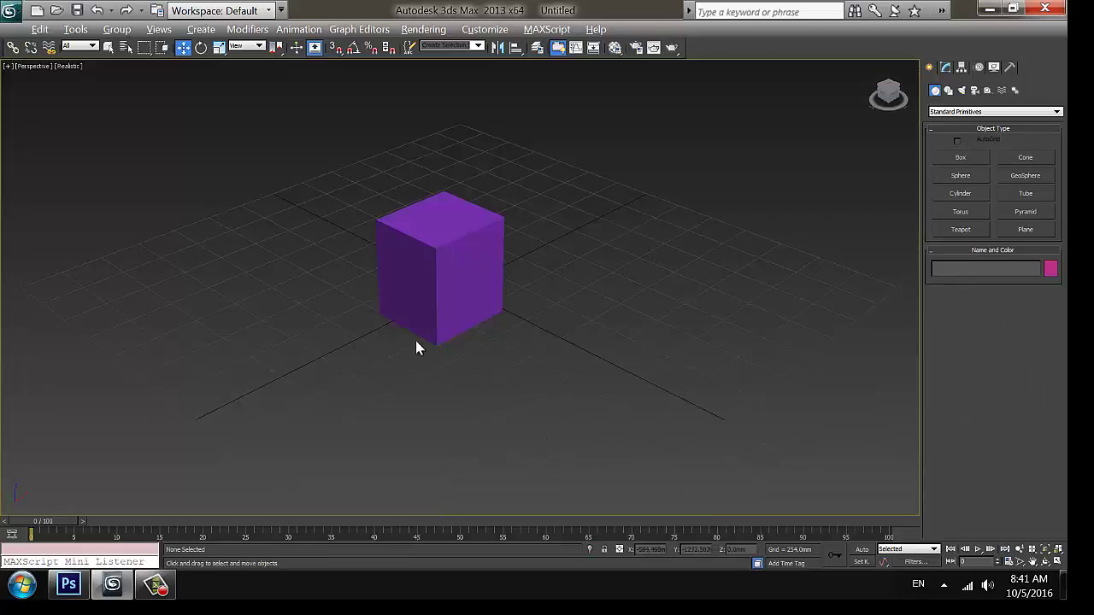
key("q")
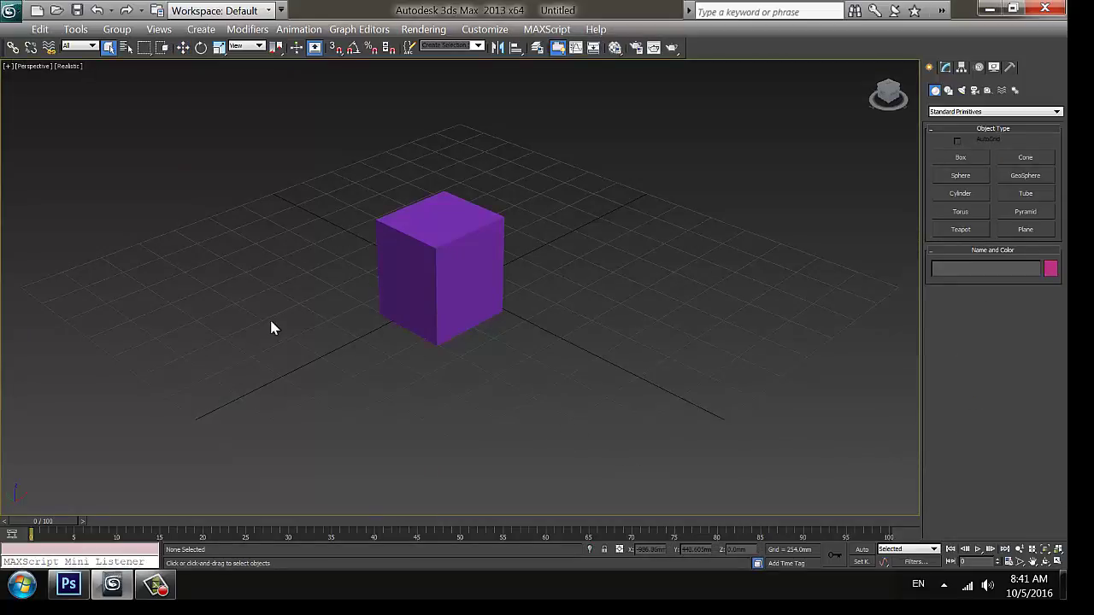
left_click(183, 49)
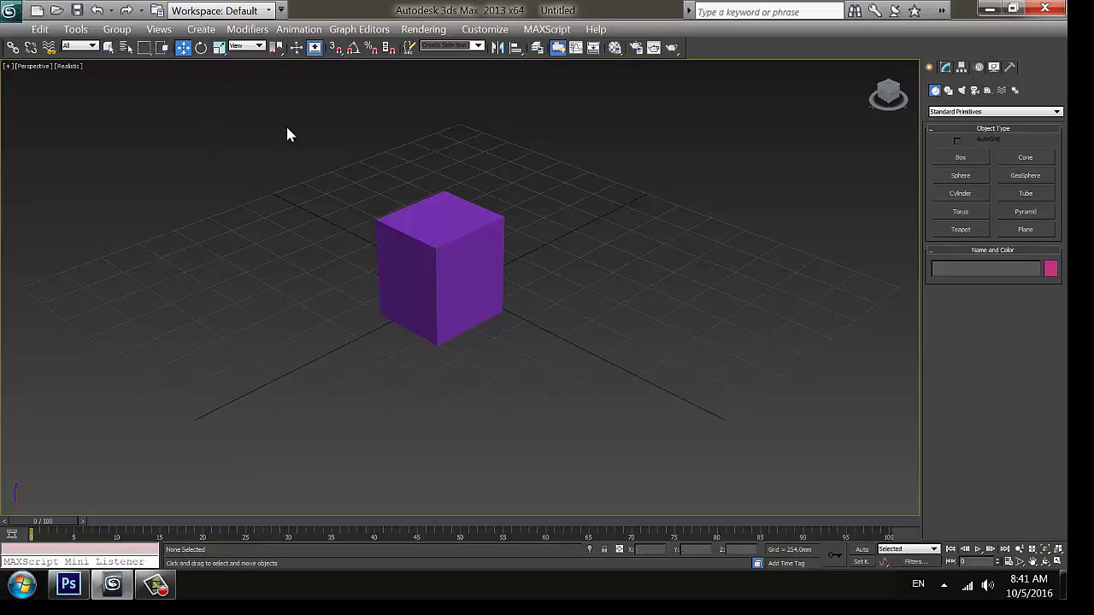
left_click(392, 266)
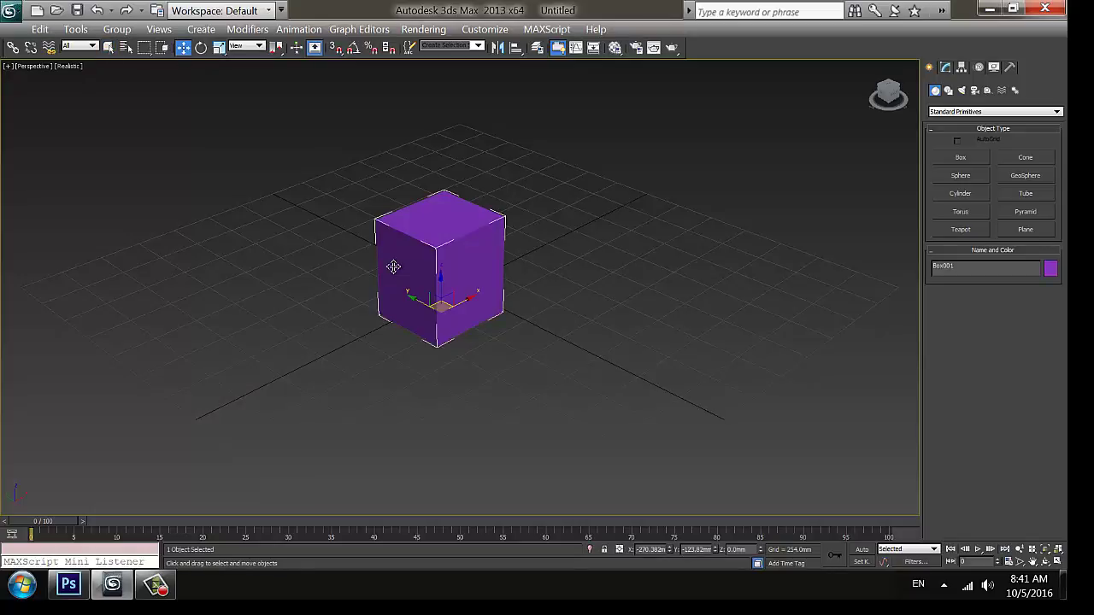
left_click(277, 269)
left_click(420, 270)
left_click(268, 281)
left_click(200, 48)
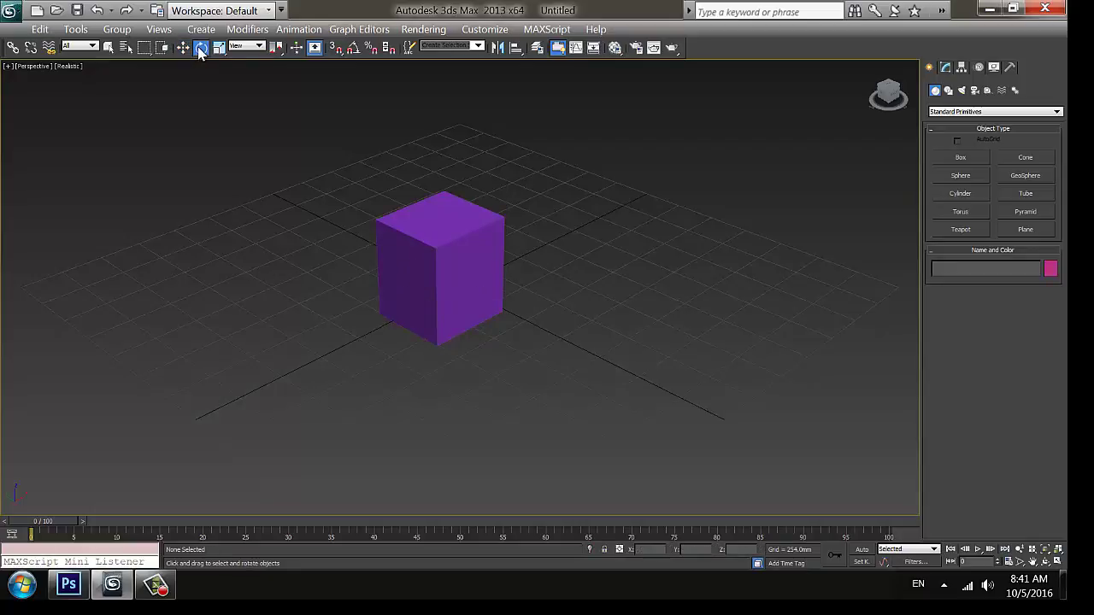
left_click(476, 262)
left_click(688, 383)
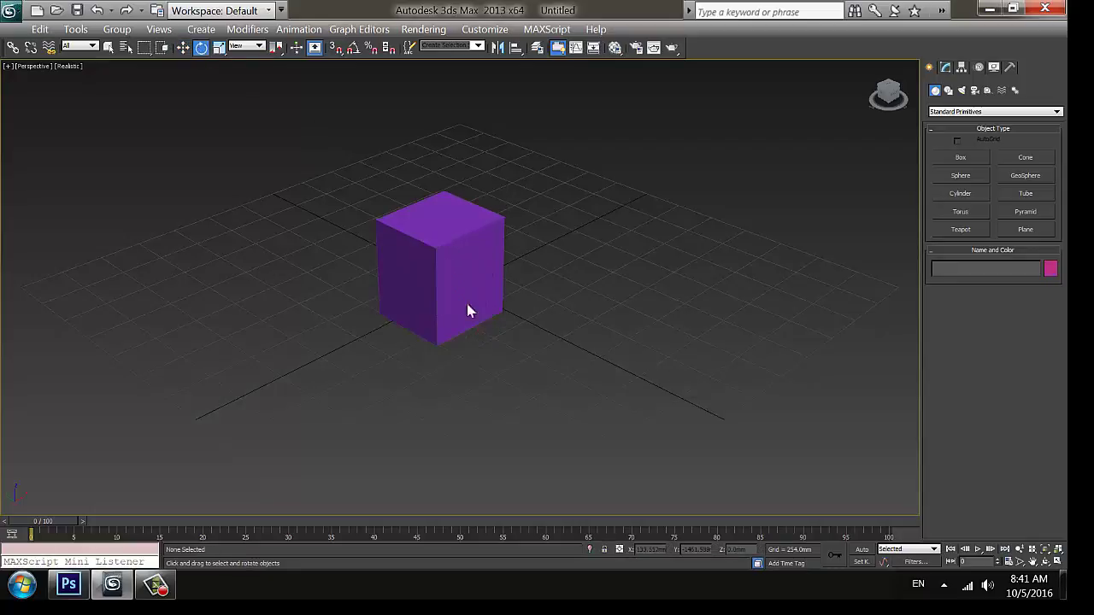
left_click(219, 48)
left_click(398, 239)
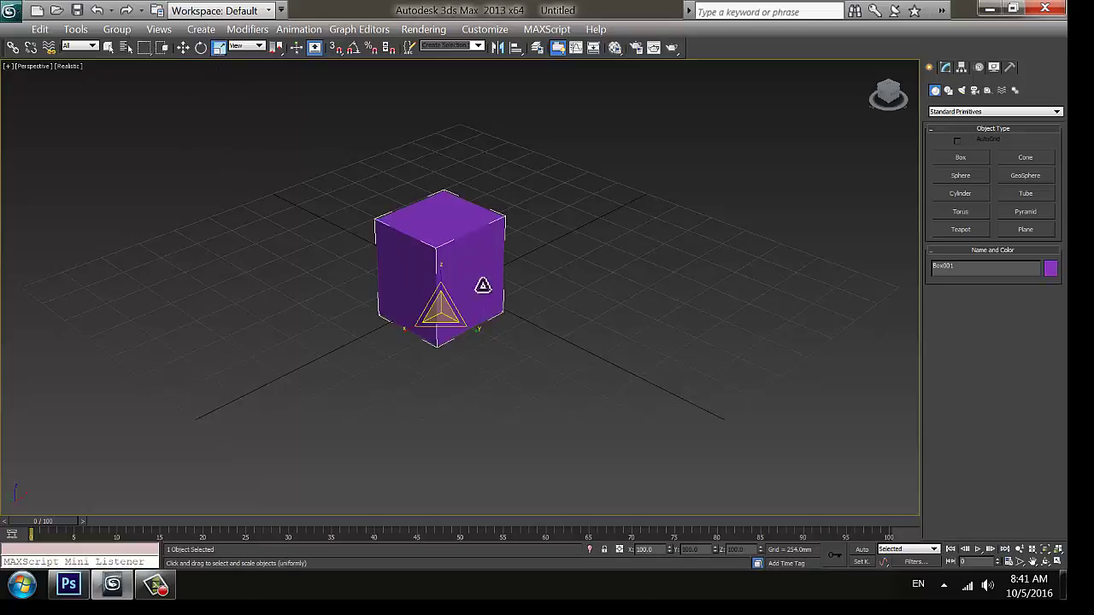
left_click(596, 348)
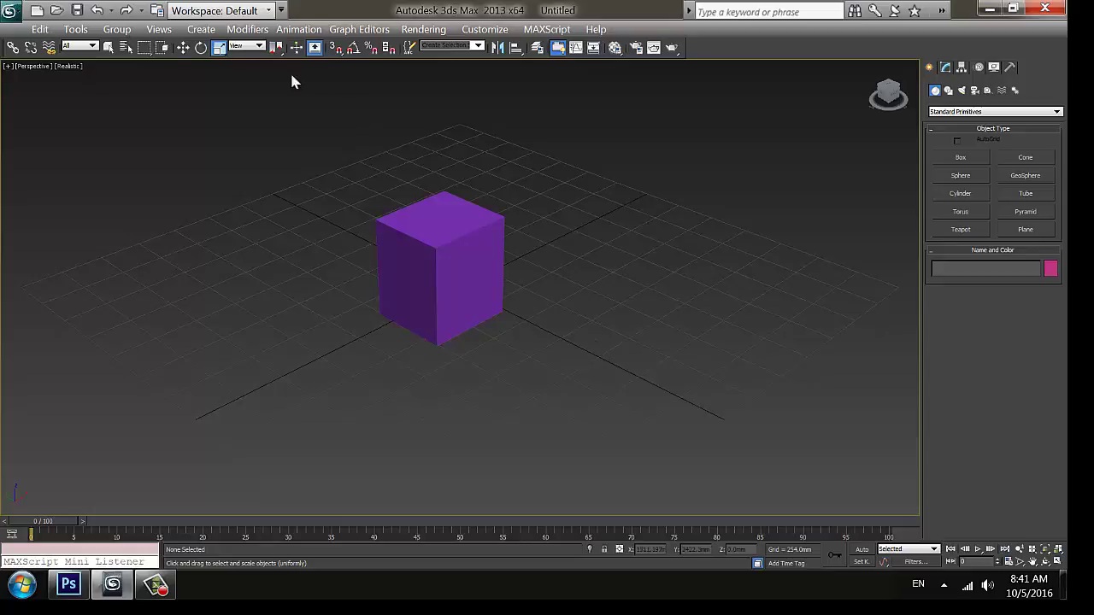
left_click(182, 47)
left_click(457, 261)
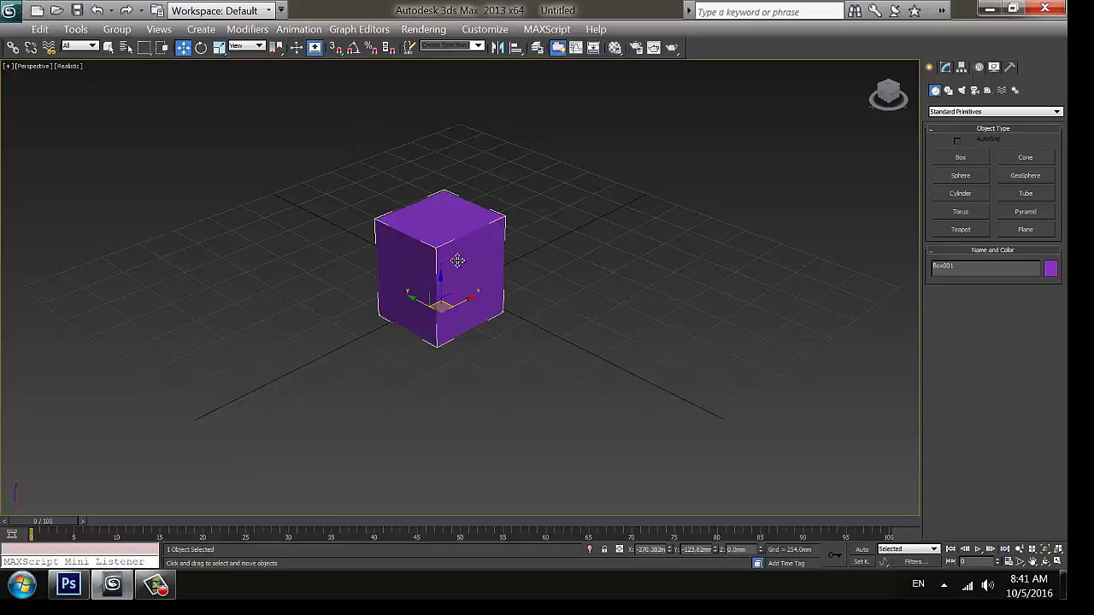
left_click(727, 334)
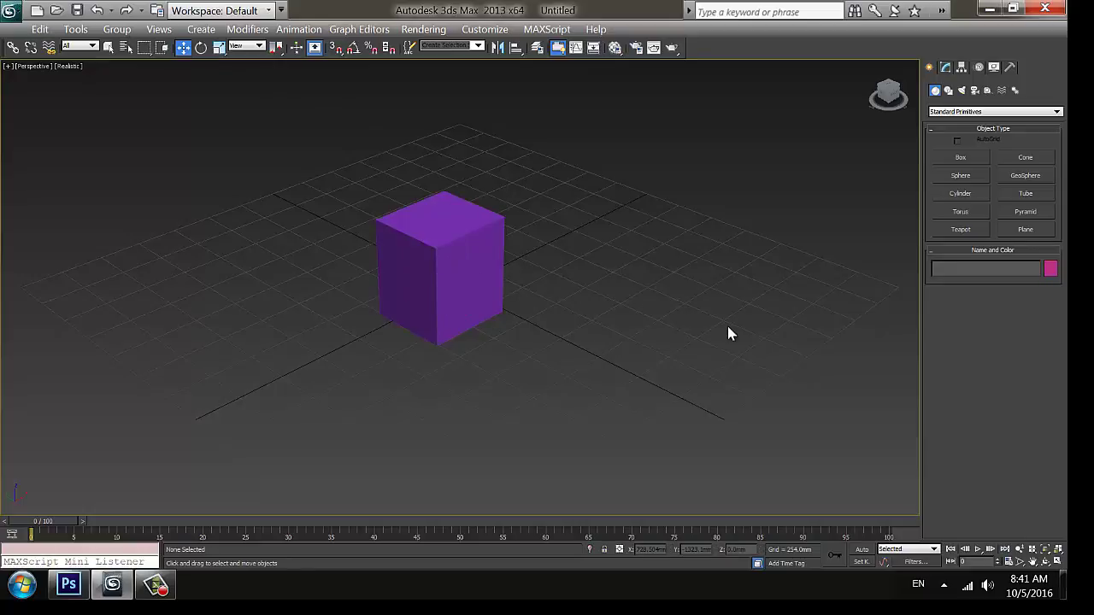
left_click(464, 284)
- Drag the purple box to a new spot on the grid, then deselect and reselect it
left_click_drag(466, 302, 414, 327)
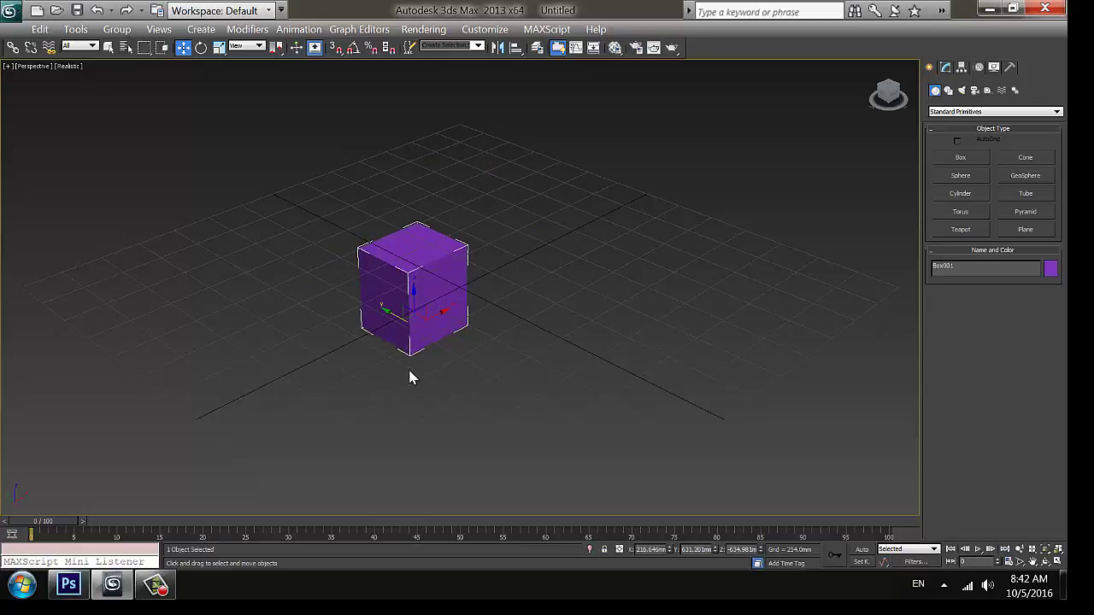
left_click(458, 366)
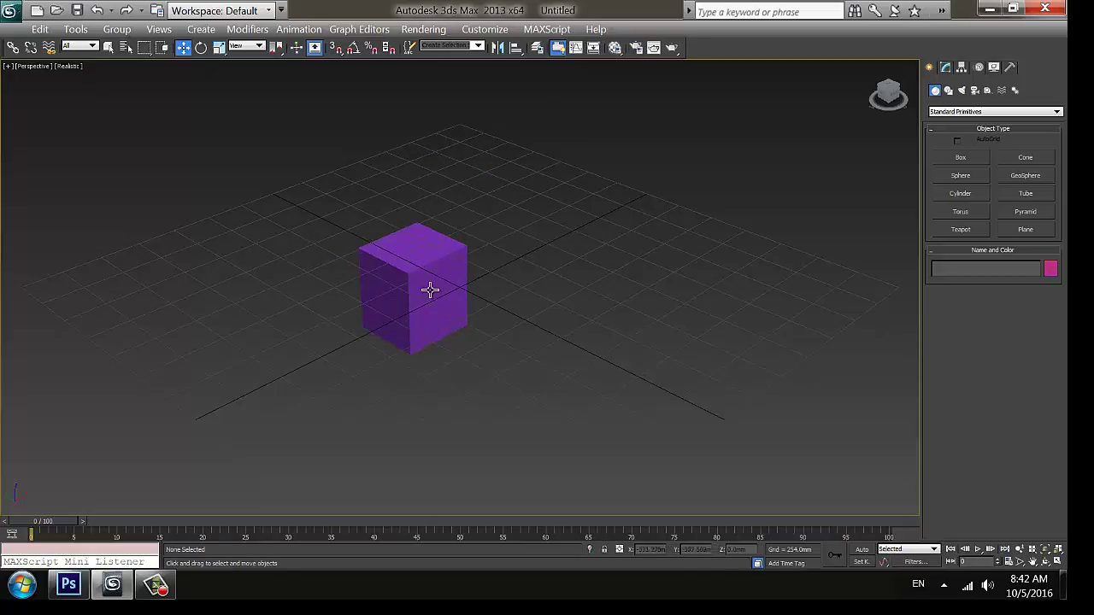
left_click(427, 288)
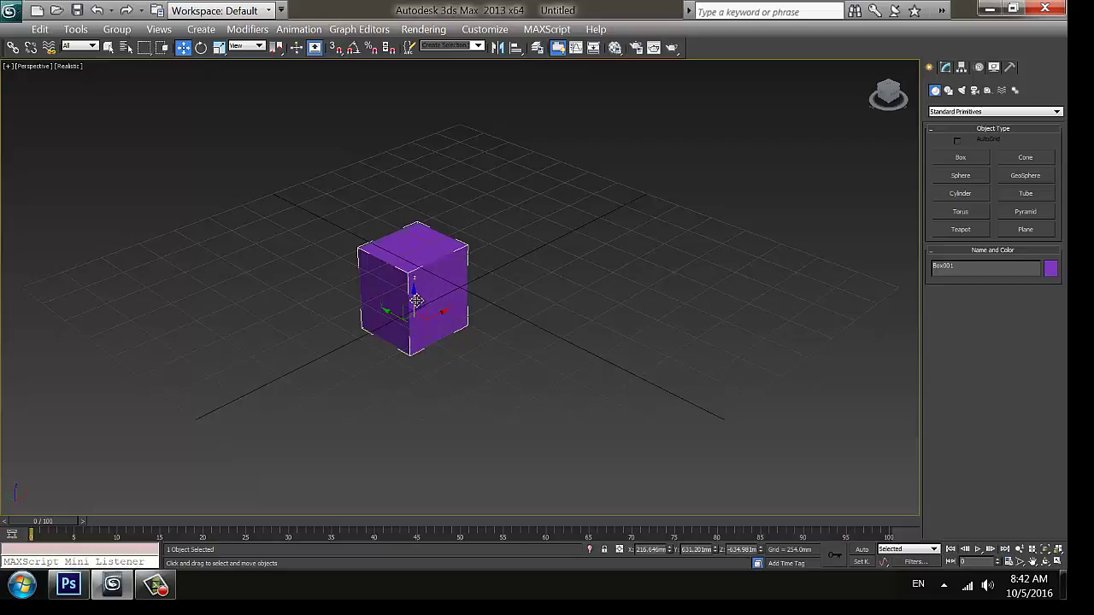
- Deselect the purple box and zoom in close on it in Perspective
left_click(447, 351)
scroll(450, 351, "up", 5)
scroll(451, 357, "up", 2)
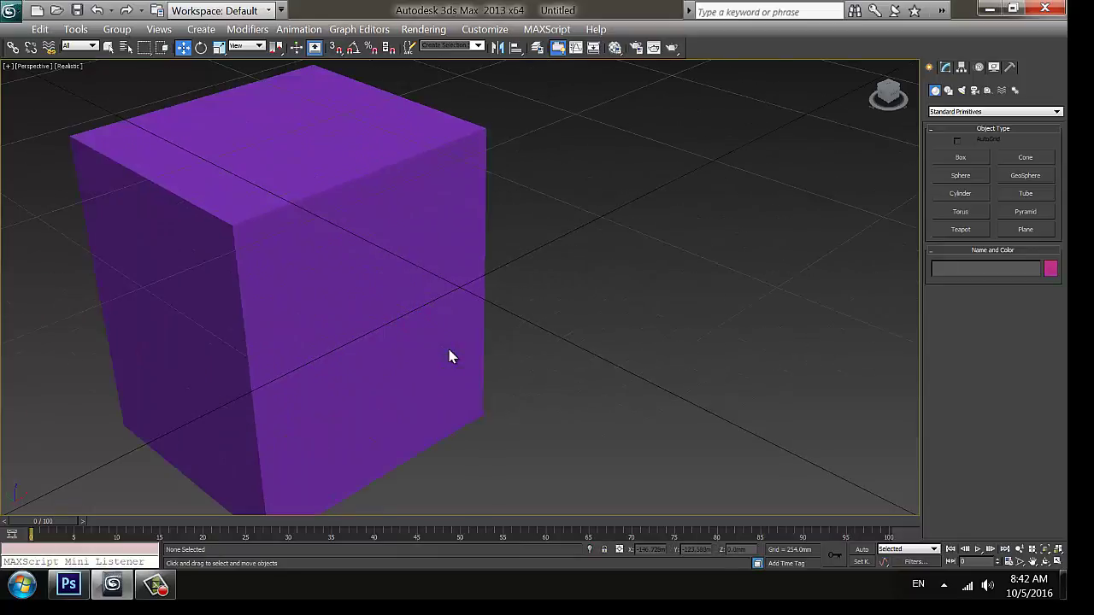
scroll(451, 357, "down", 6)
scroll(451, 356, "up", 6)
scroll(452, 356, "down", 6)
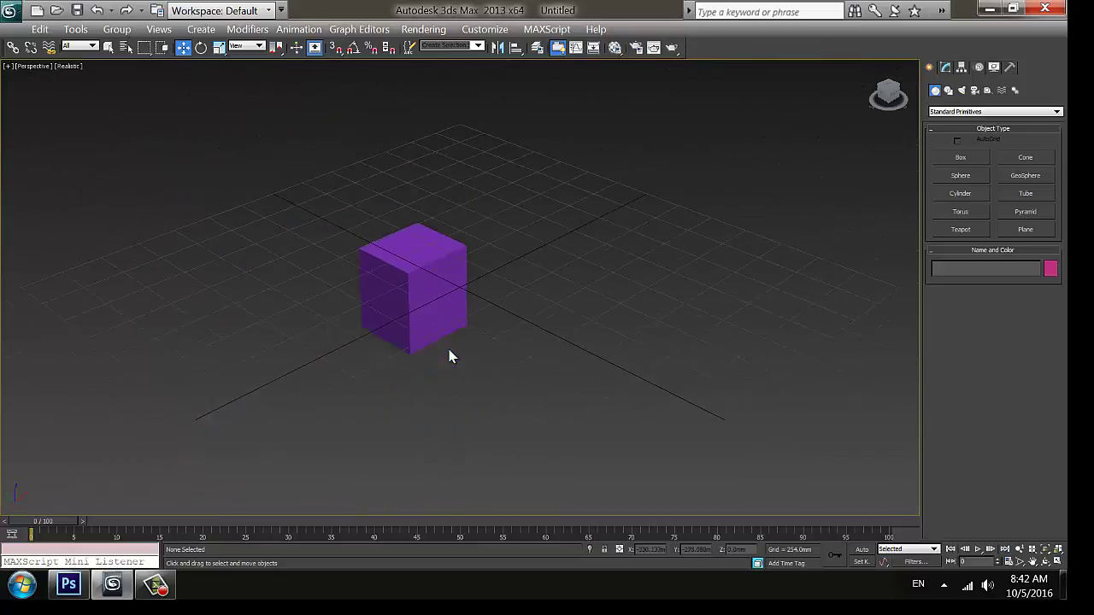
scroll(450, 356, "up", 3)
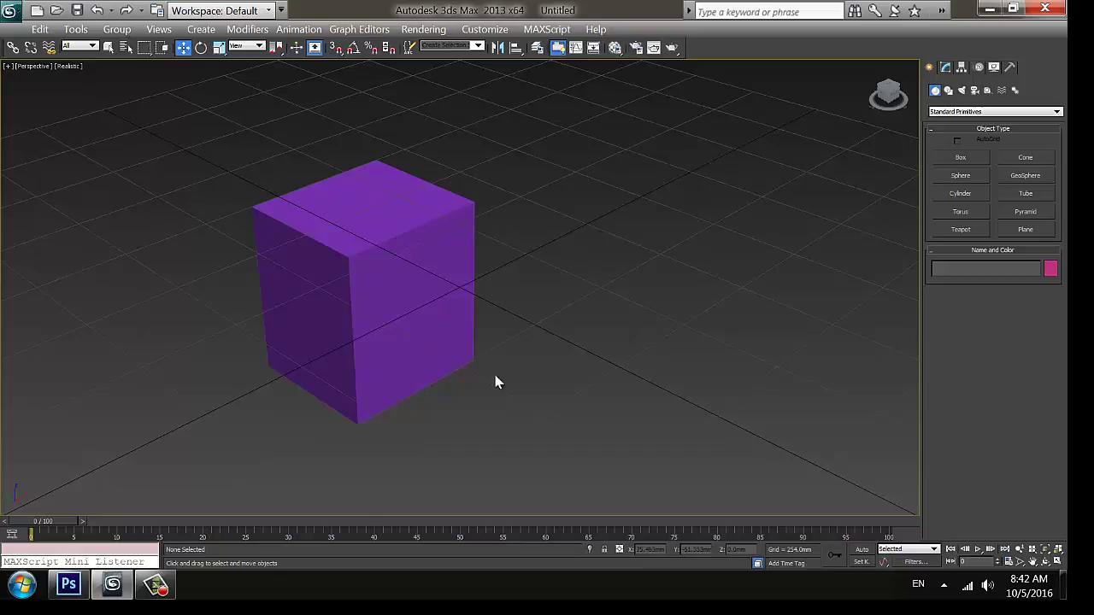
- Select the box, resize its move gizmo with + and -, and toggle it with X
left_click(378, 273)
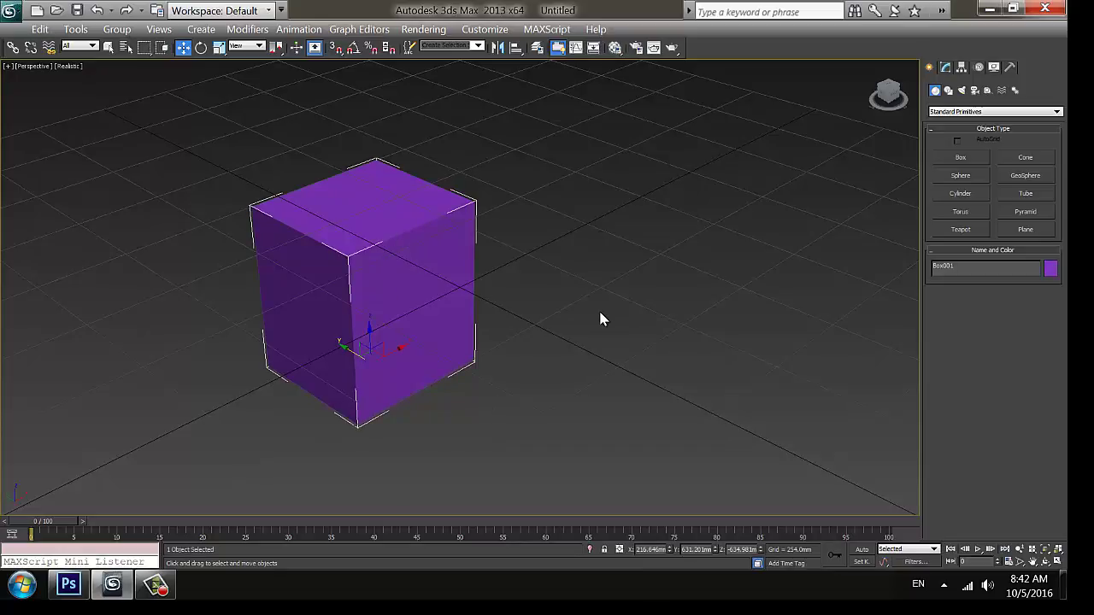
key("equal")
key("equal")
key("equal")
key("equal")
key("equal")
key("equal")
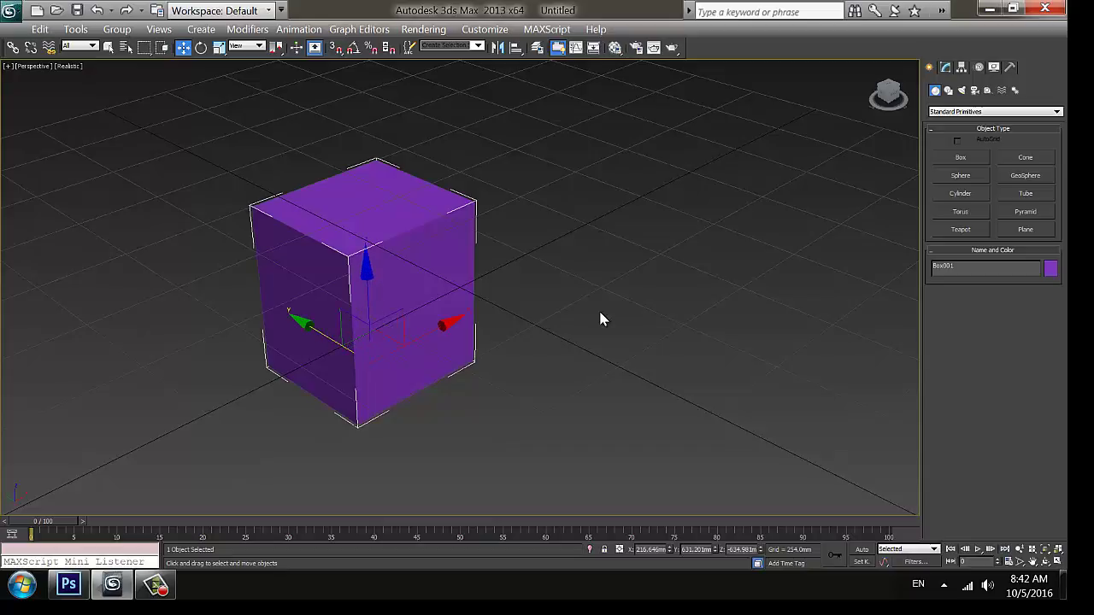
key("equal")
key("minus")
key("minus")
key("minus")
key("minus")
key("minus")
key("minus")
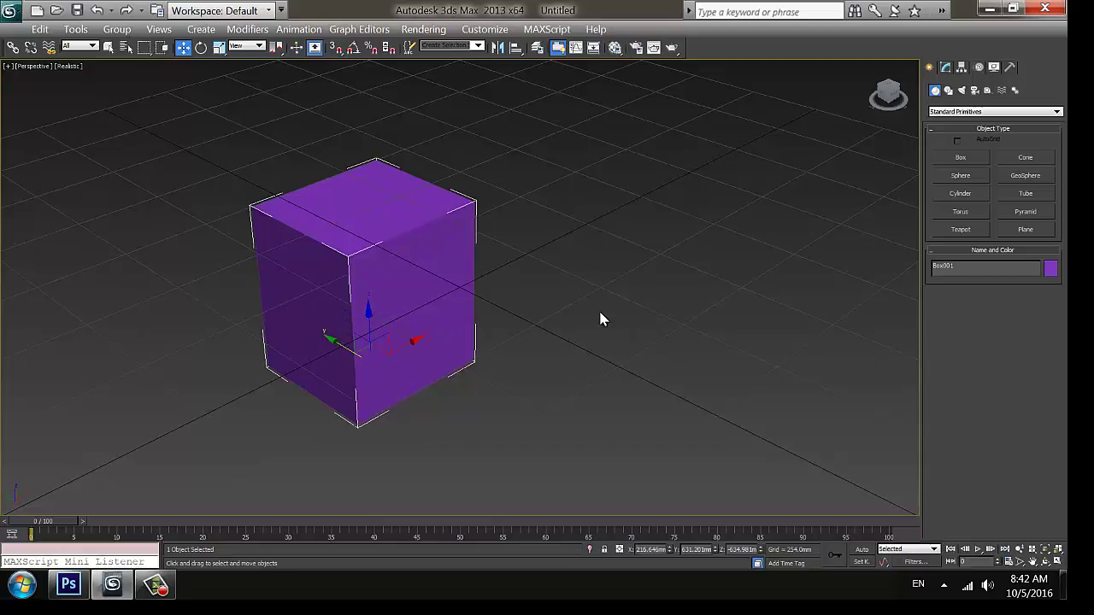
key("equal")
key("equal")
key("equal")
key("equal")
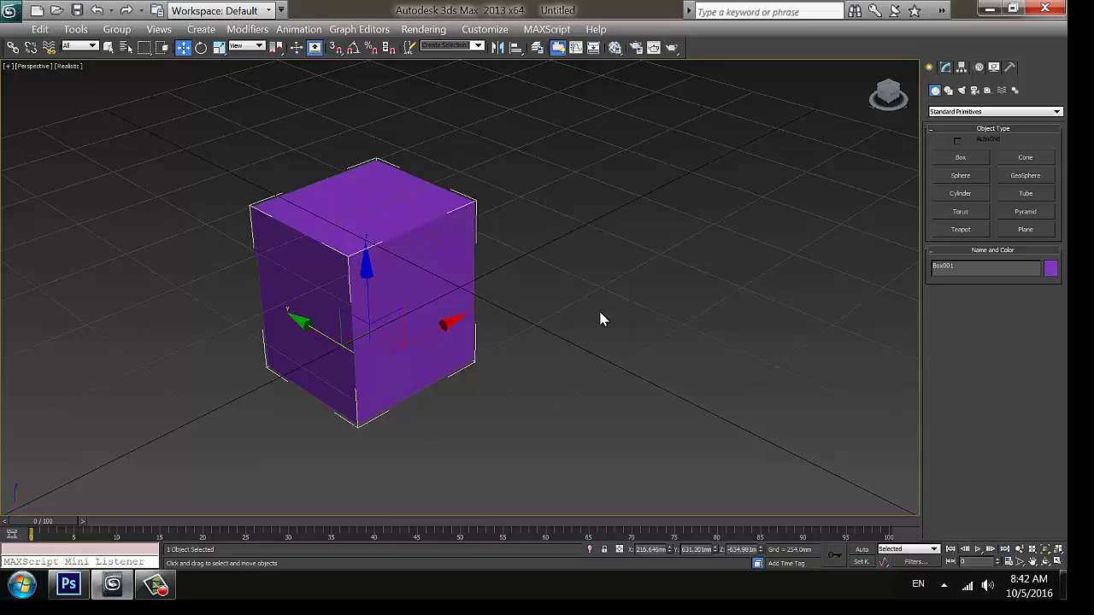
key("x")
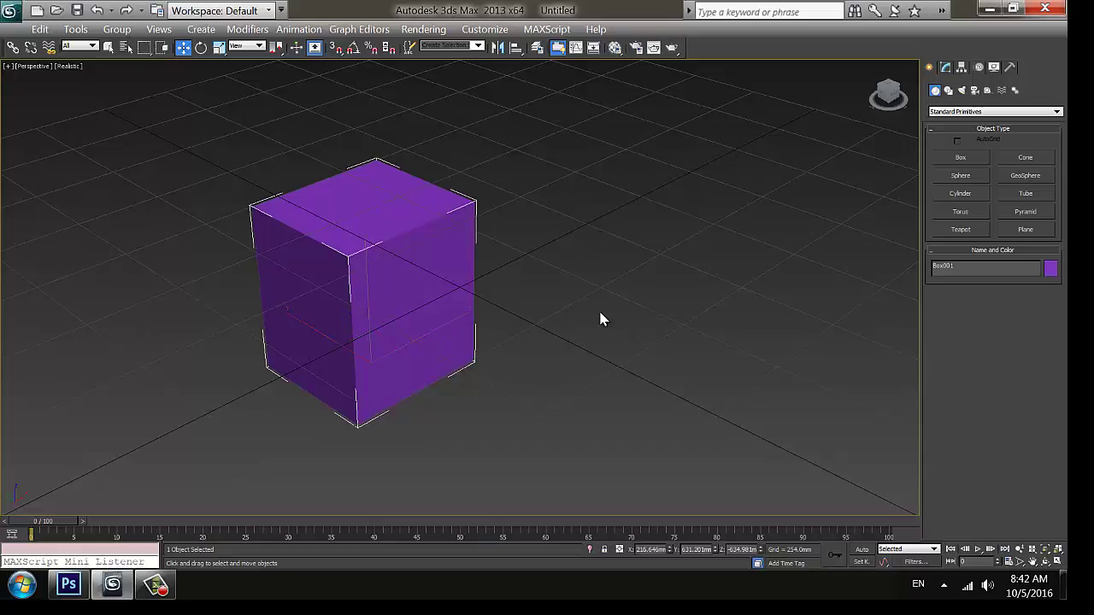
key("x")
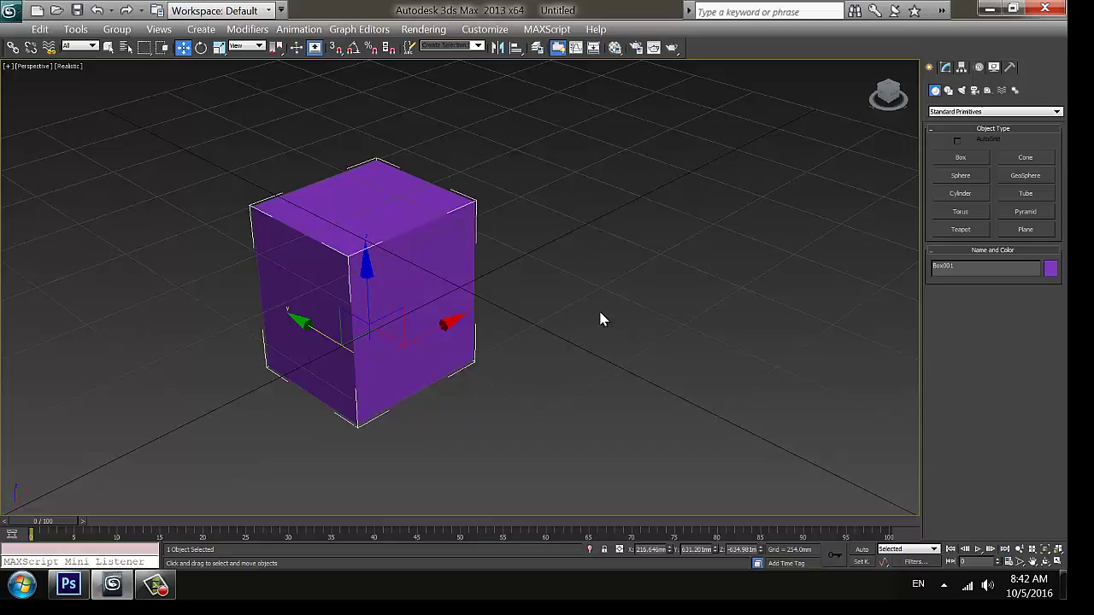
key("minus")
key("minus")
key("minus")
key("minus")
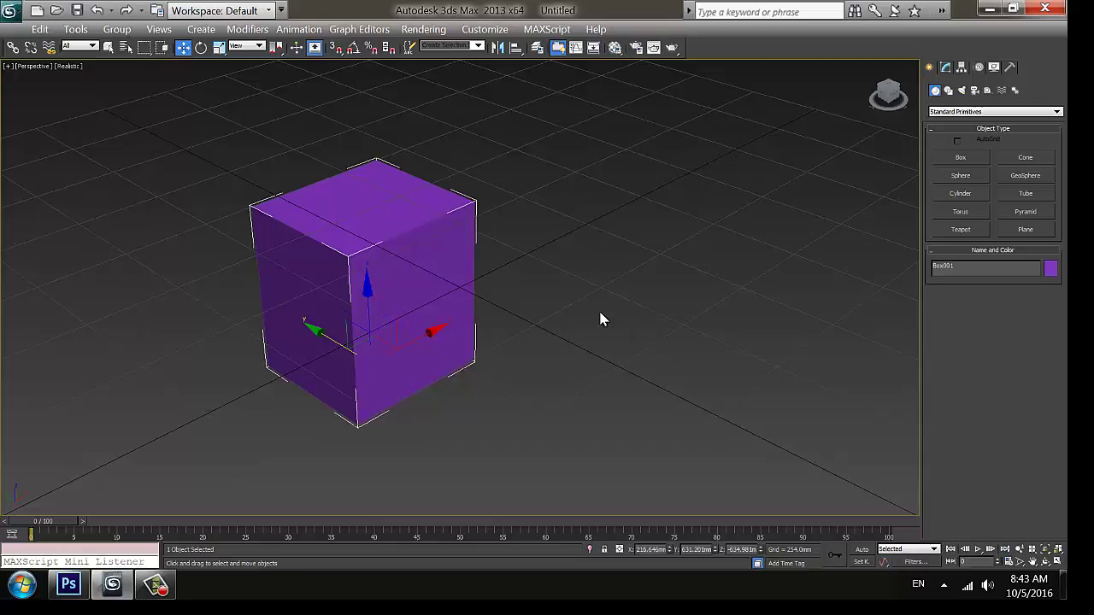
key("equal")
key("equal")
key("equal")
key("equal")
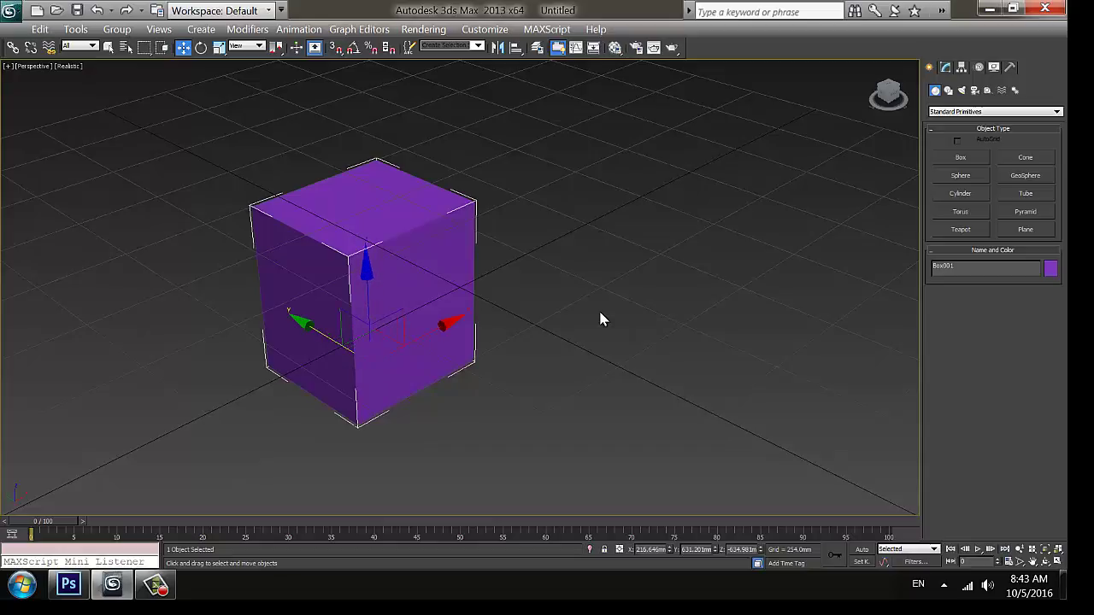
key("x")
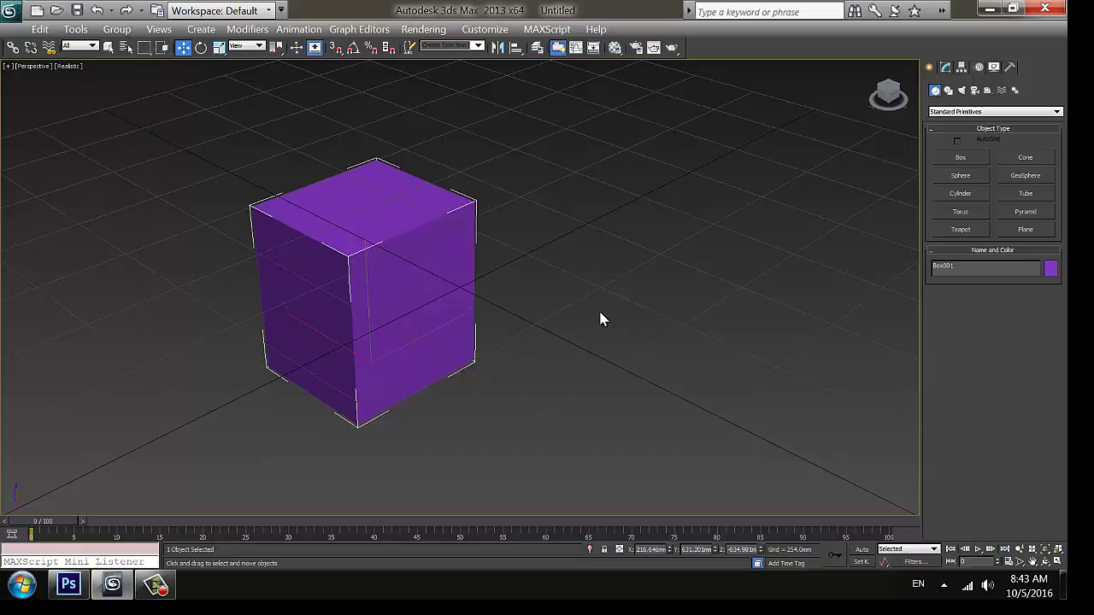
key("x")
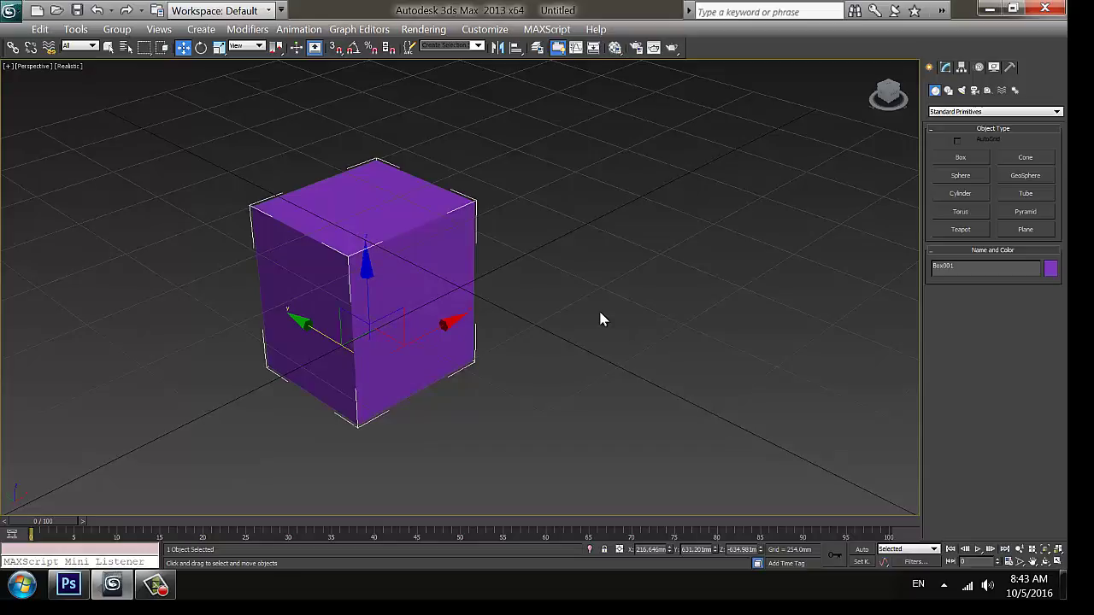
- Deselect the box and zoom out until the whole grid is in view
left_click(733, 222)
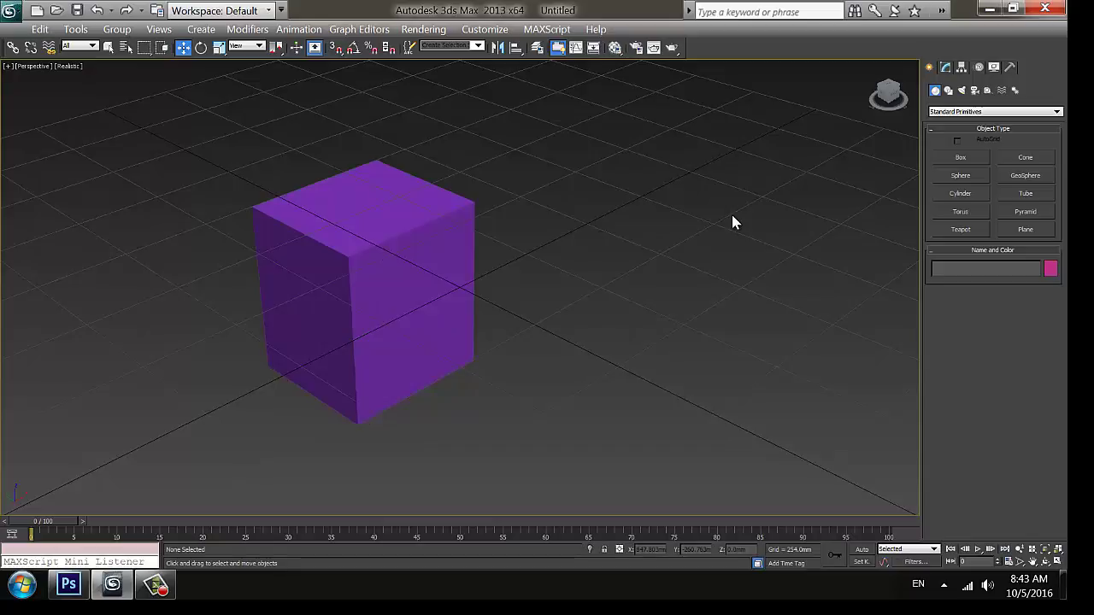
scroll(732, 223, "down", 5)
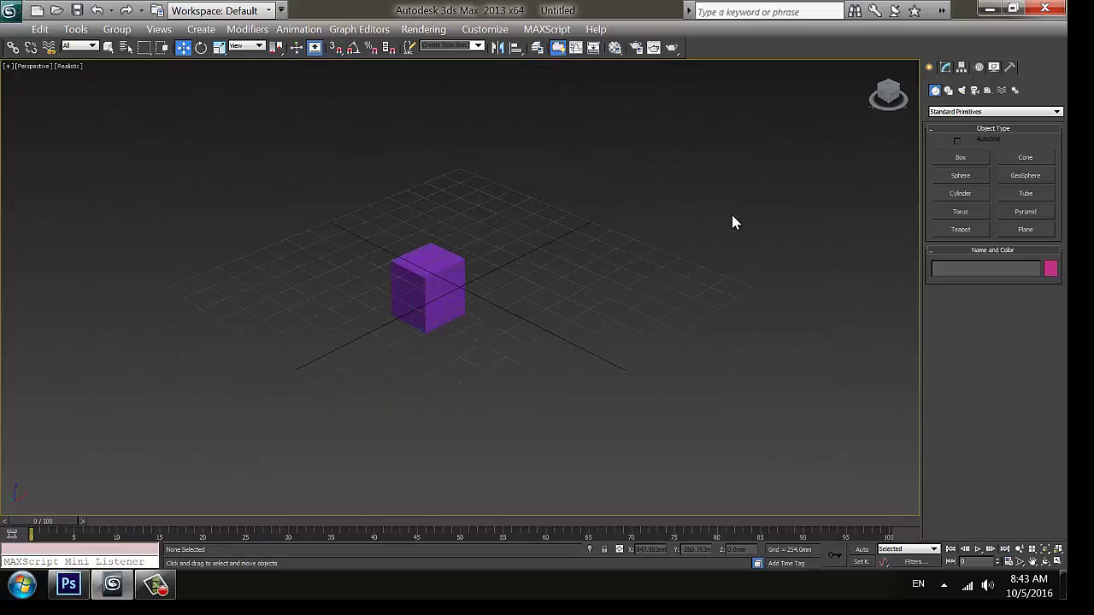
scroll(732, 223, "up", 5)
scroll(732, 223, "down", 5)
scroll(732, 222, "up", 7)
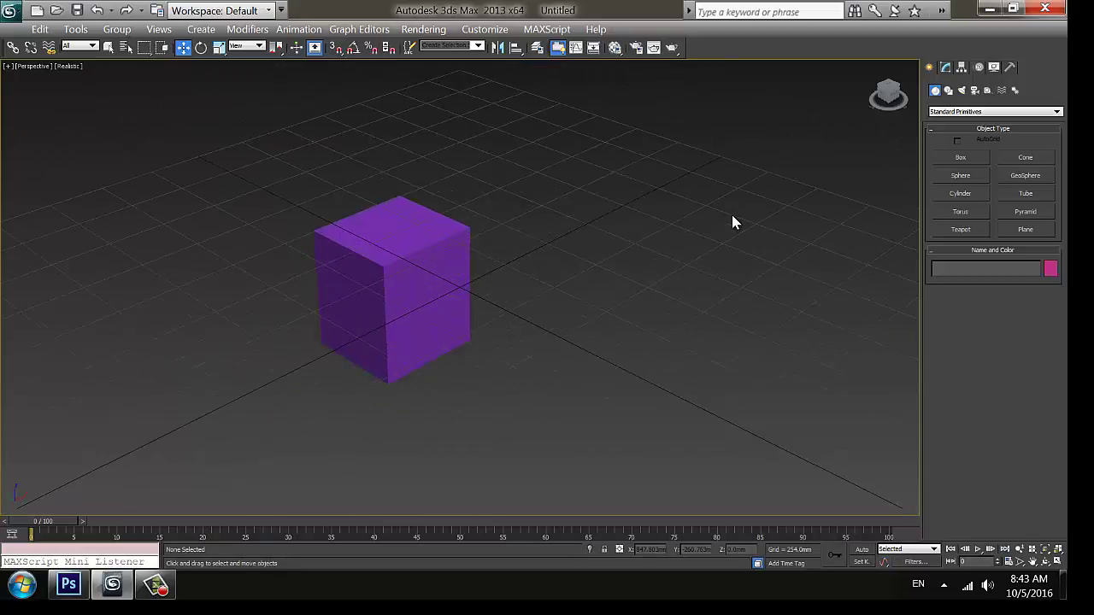
scroll(733, 223, "down", 5)
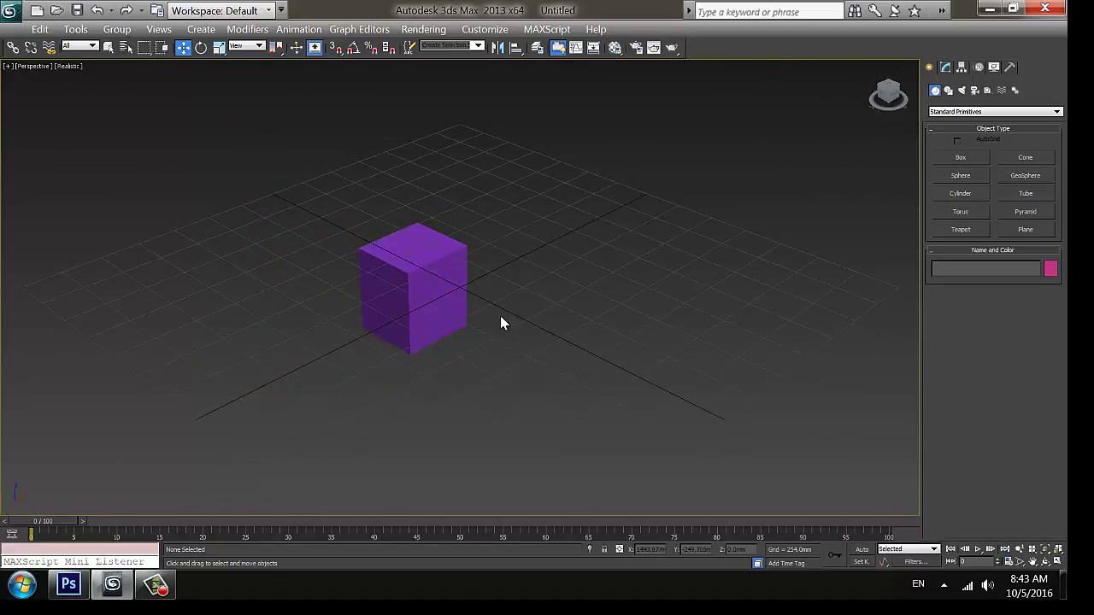
- Select the box and cycle Rotate, Scale and Move with E, R, W, ending on Select Object (Q)
left_click(446, 312)
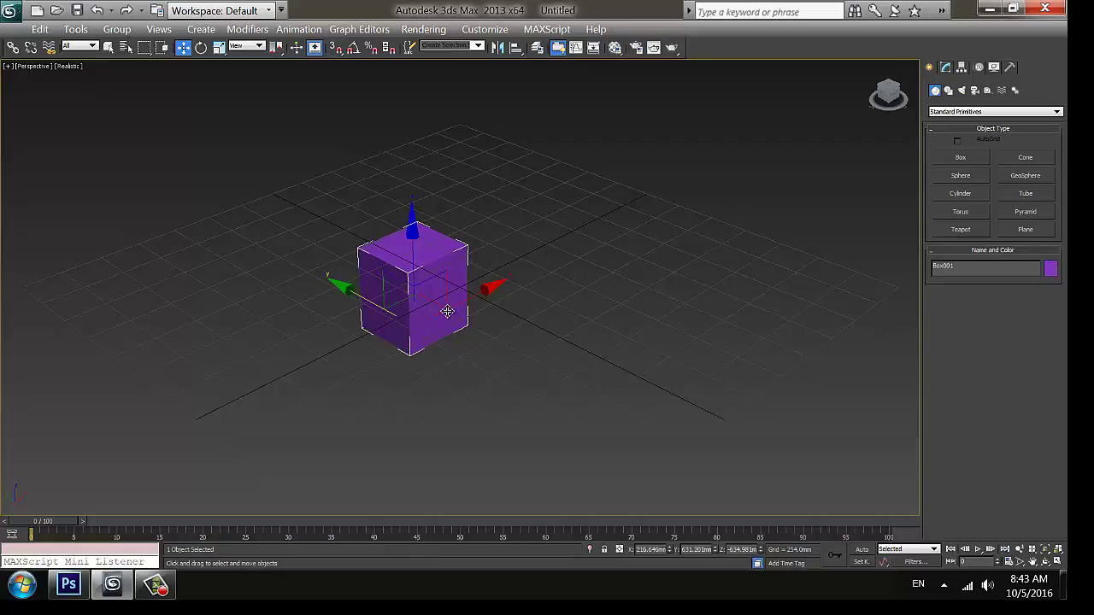
key("e")
key("r")
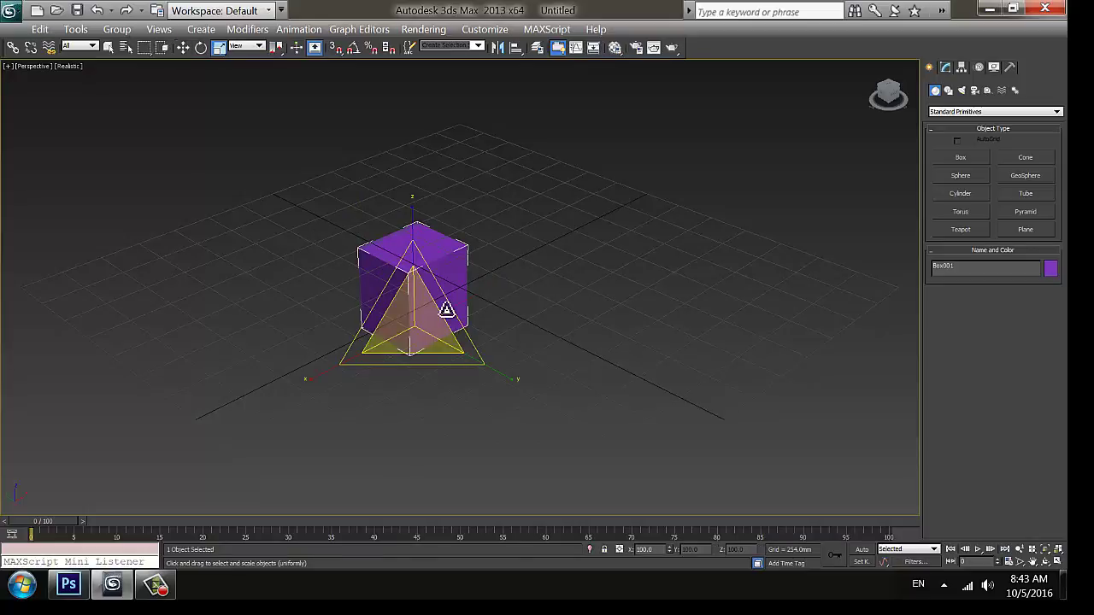
key("w")
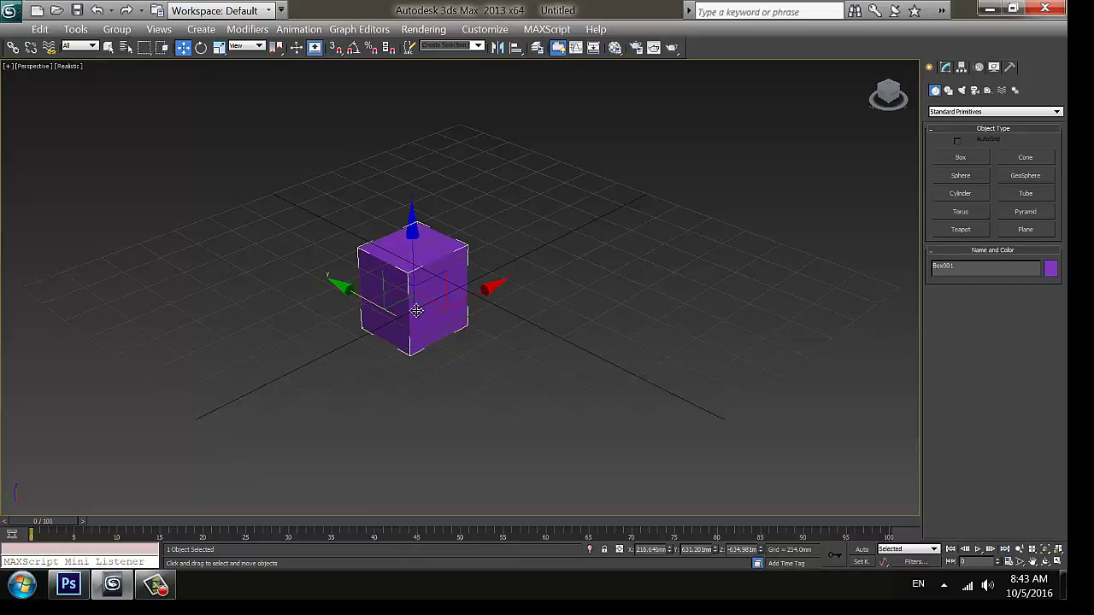
key("e")
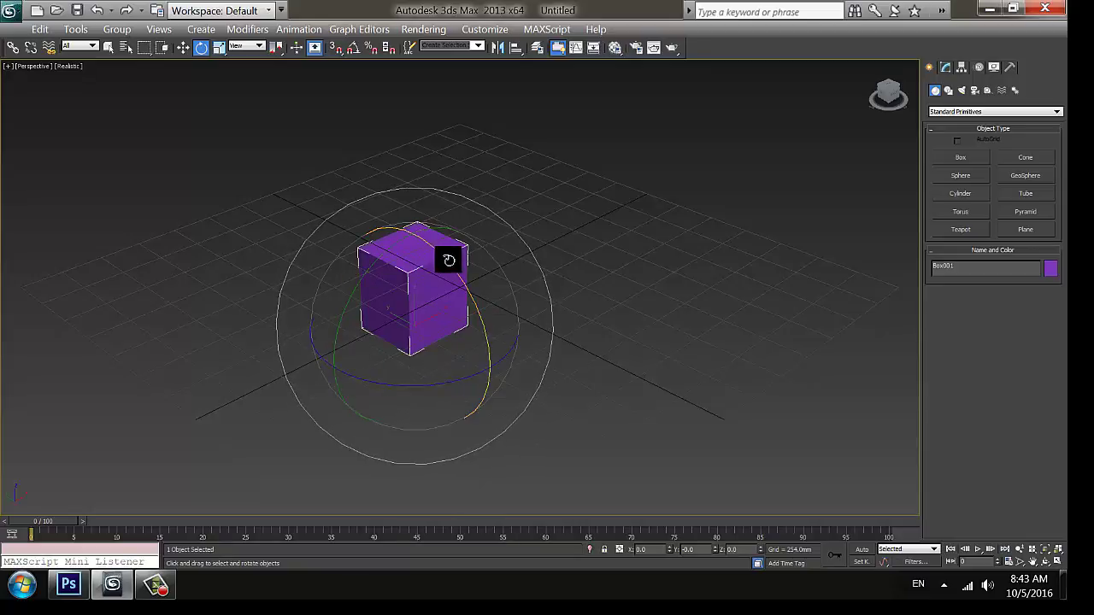
key("r")
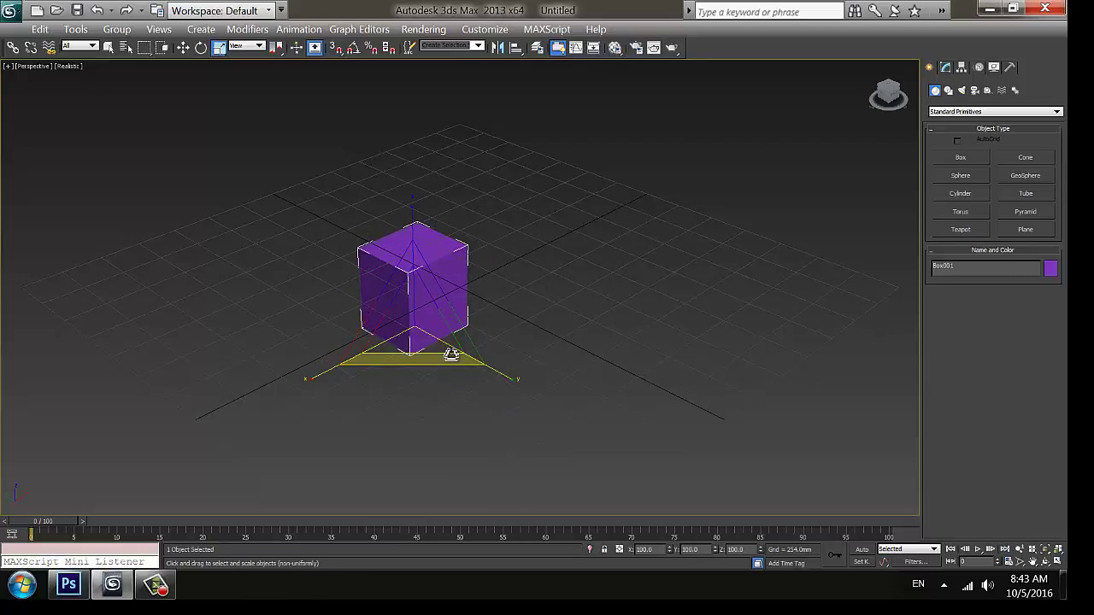
key("q")
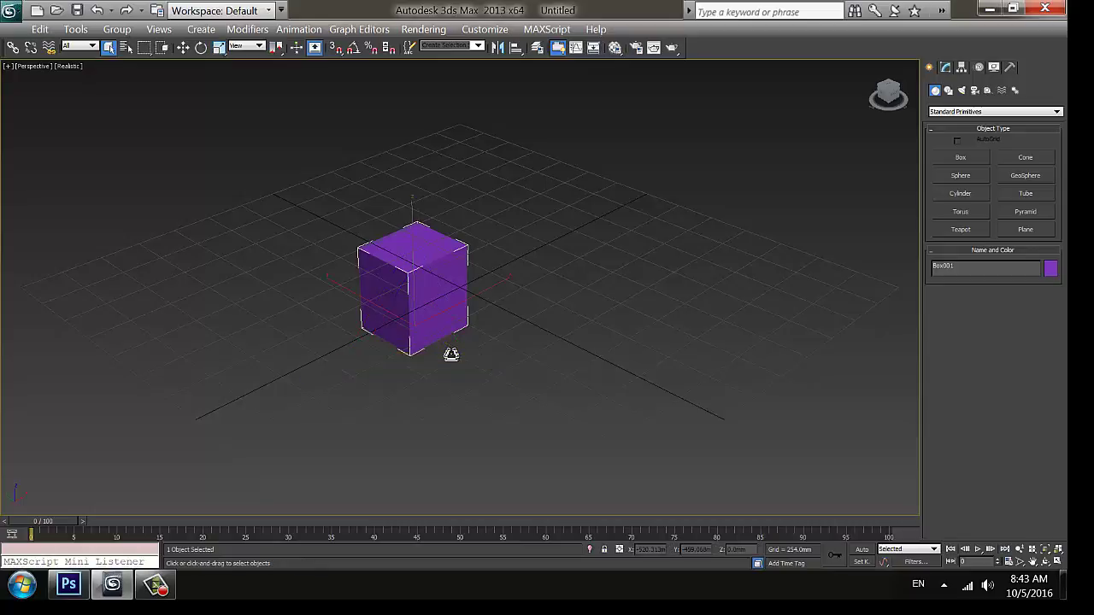
- Cycle the toolbar through Select and Move, Rotate and Uniform Scale, ending back on Move
left_click(184, 49)
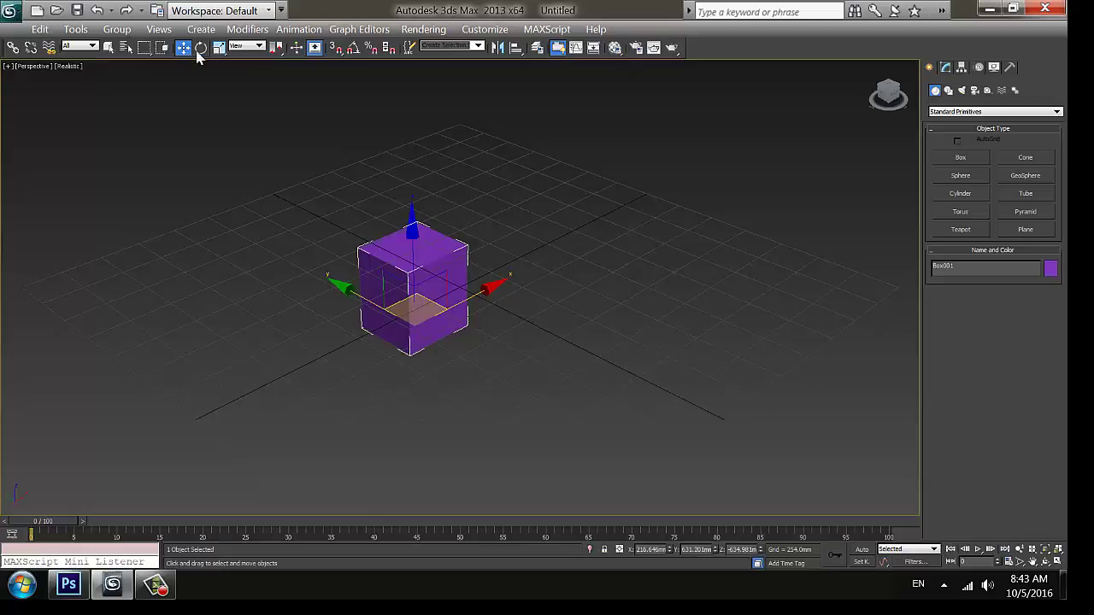
left_click(201, 49)
left_click(219, 49)
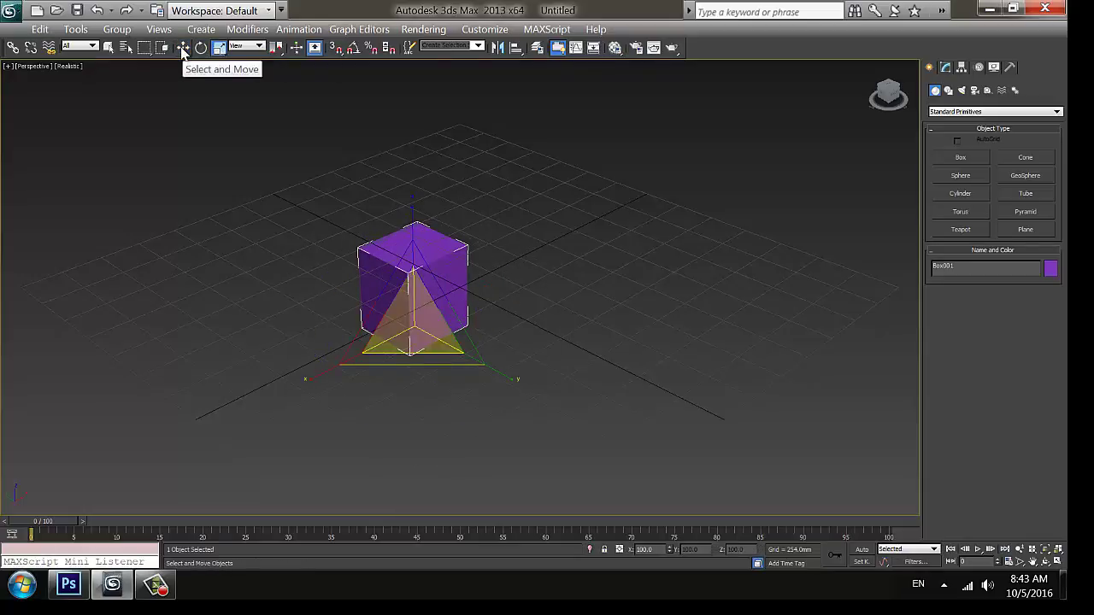
left_click(183, 48)
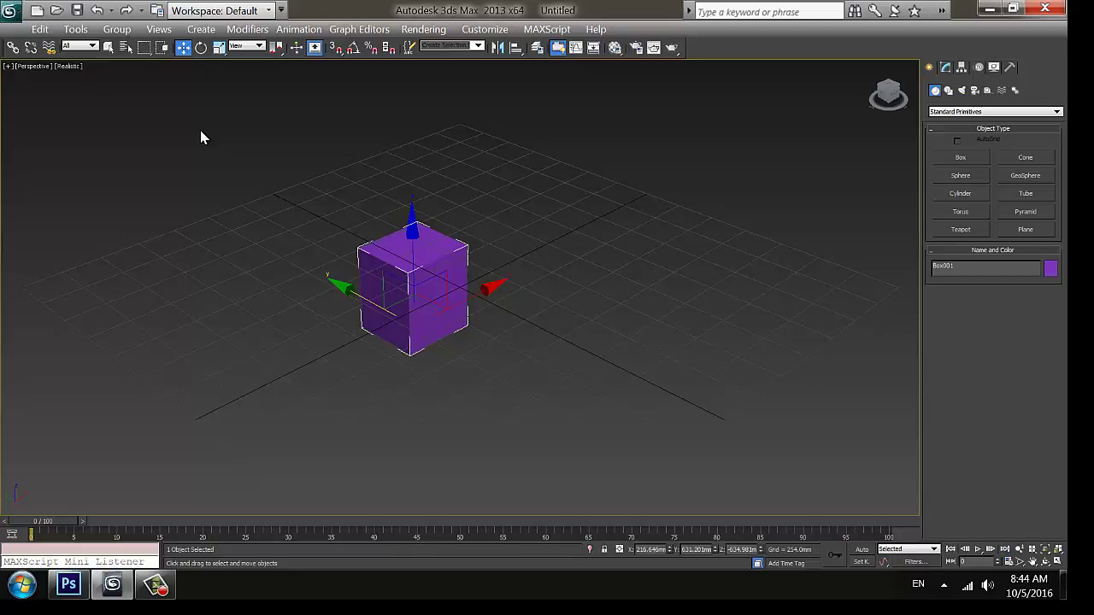
- Switch the box through Rotate and Scale to Move using E, R and W
key("e")
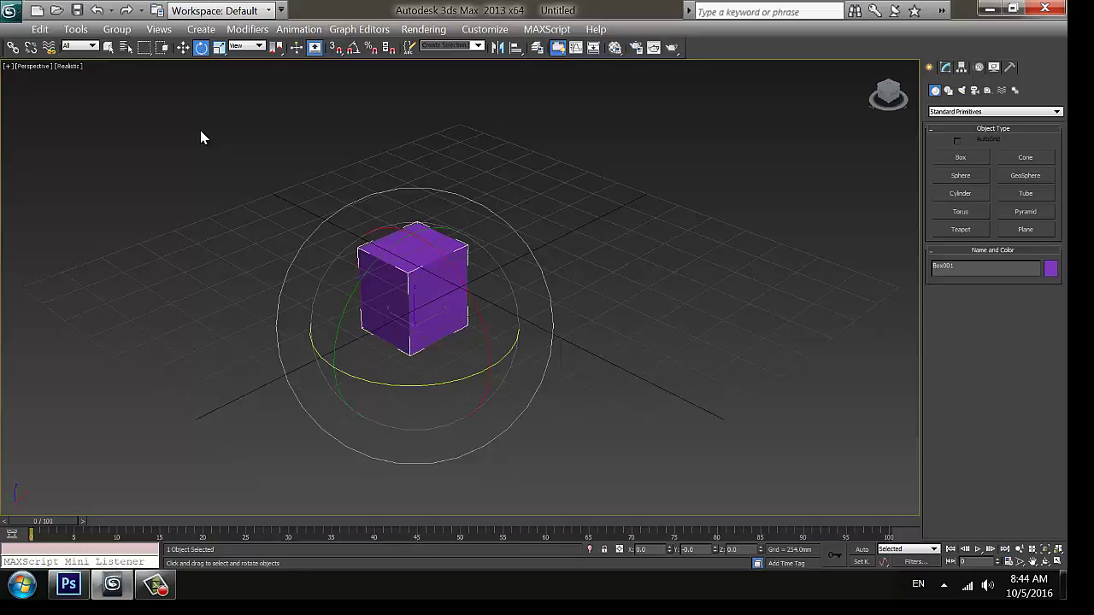
key("r")
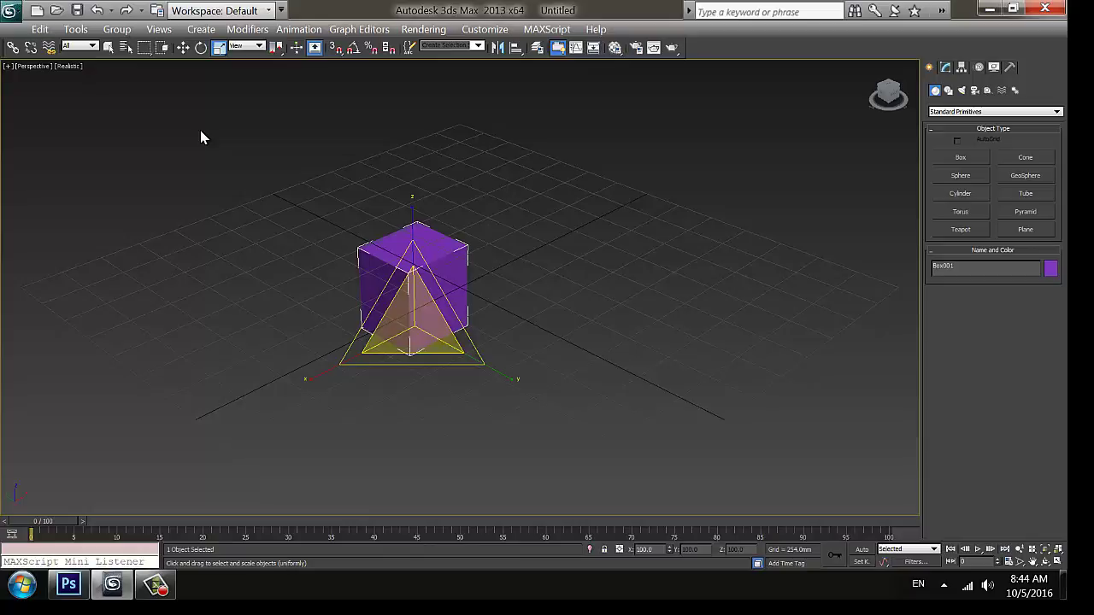
key("w")
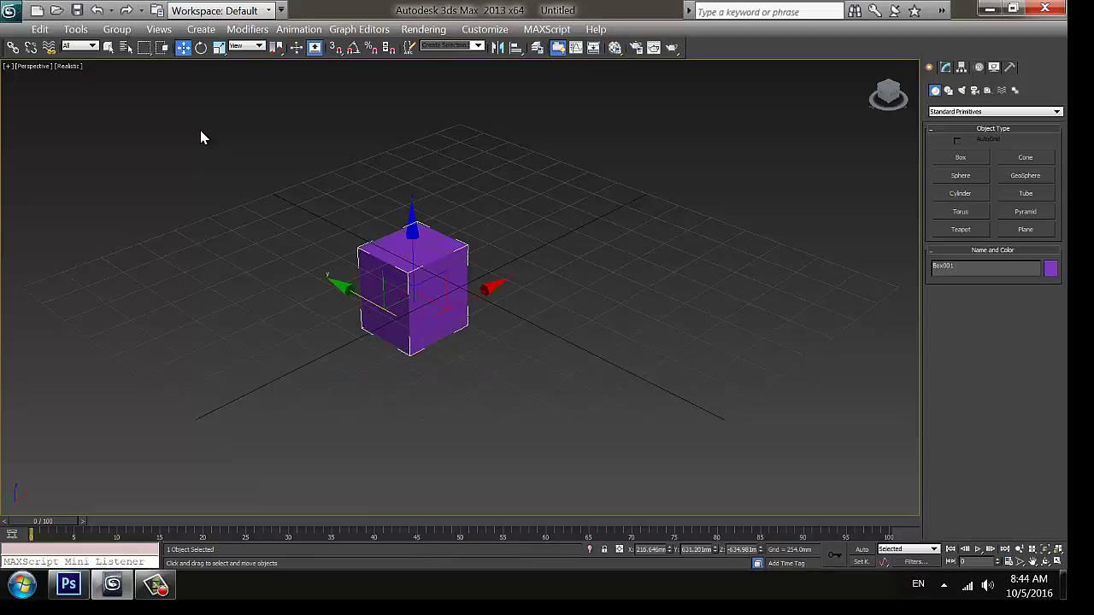
- Cycle the X, Y and Z axis constraints twice with F5–F7, then return to Photoshop
key("F5")
key("F6")
key("F7")
key("F5")
key("F6")
key("F7")
left_click(70, 588)
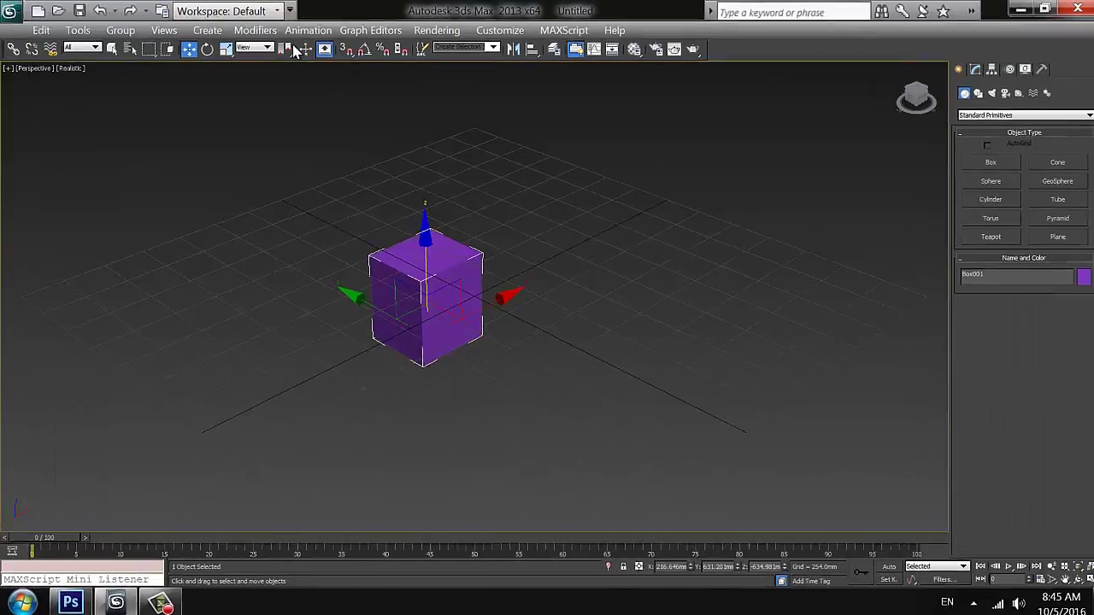
- Open the Move Transform Type-In for the box and zero its absolute X, Y and Z
right_click(189, 49)
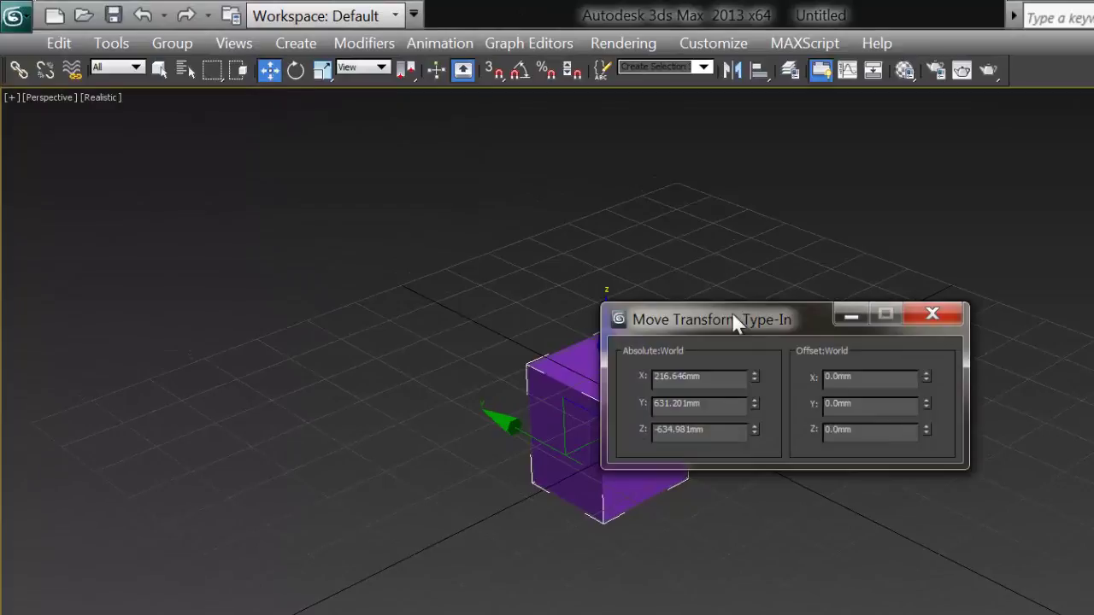
left_click_drag(733, 320, 304, 200)
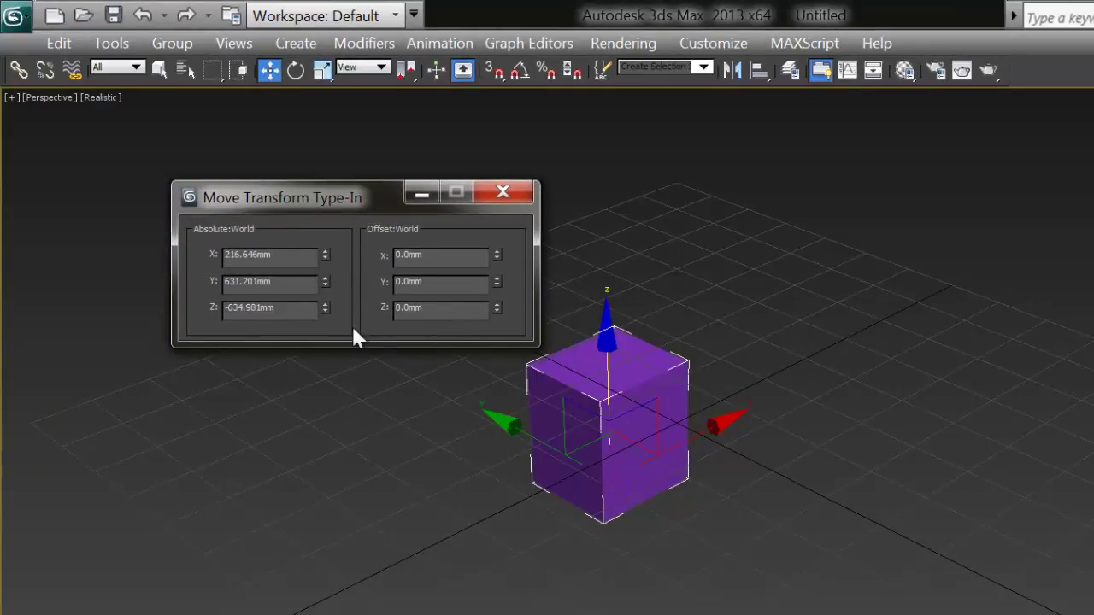
right_click(324, 258)
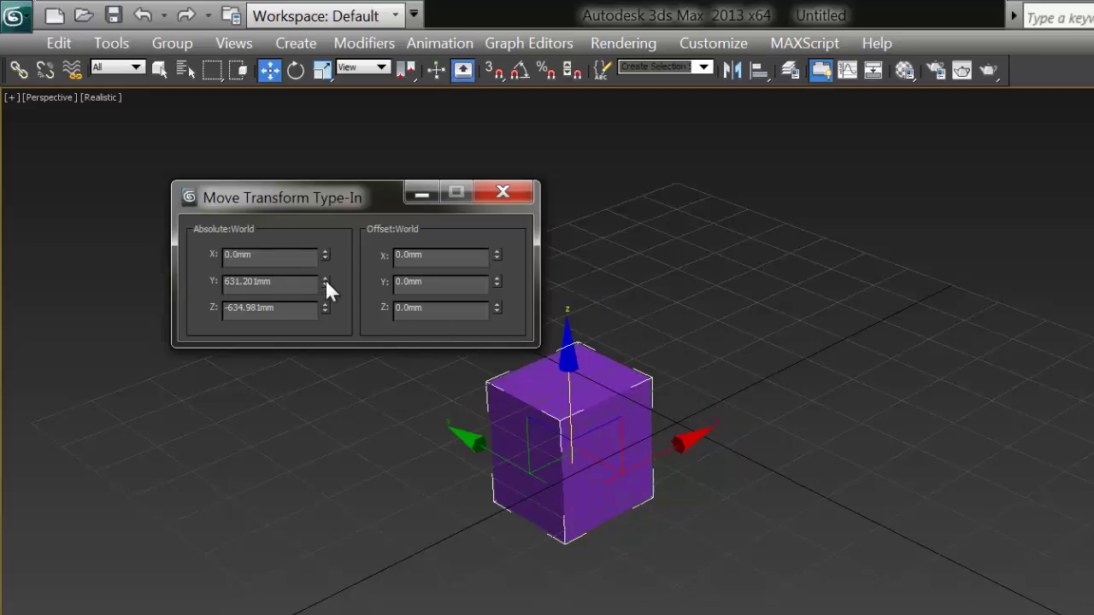
right_click(325, 281)
right_click(324, 308)
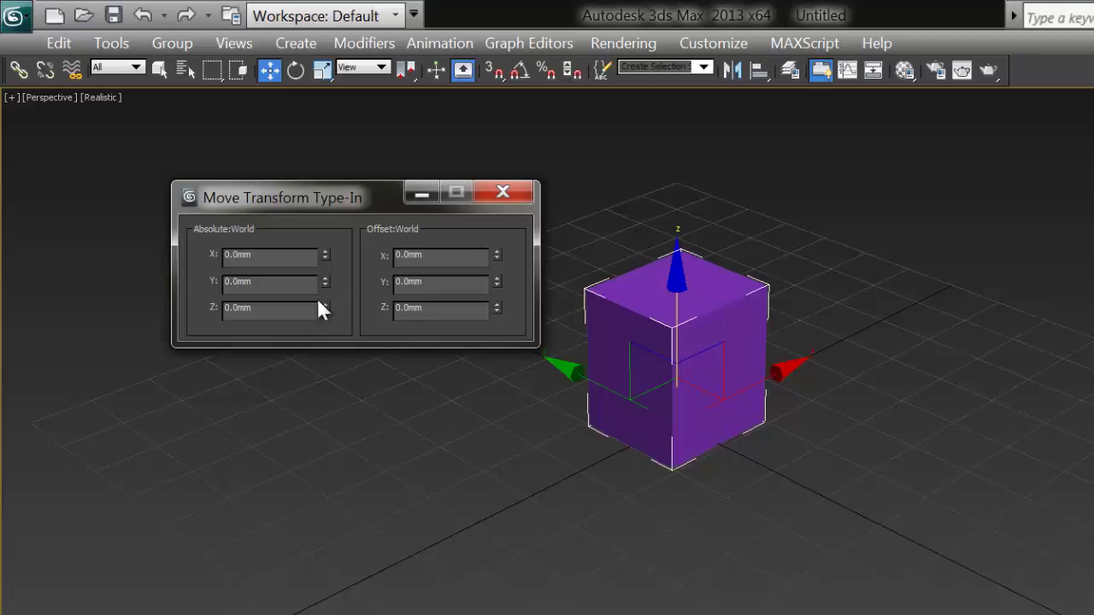
- Offset the box 200 mm along X, then set its absolute X to 500 mm
left_click(435, 254)
type("200")
key("Return")
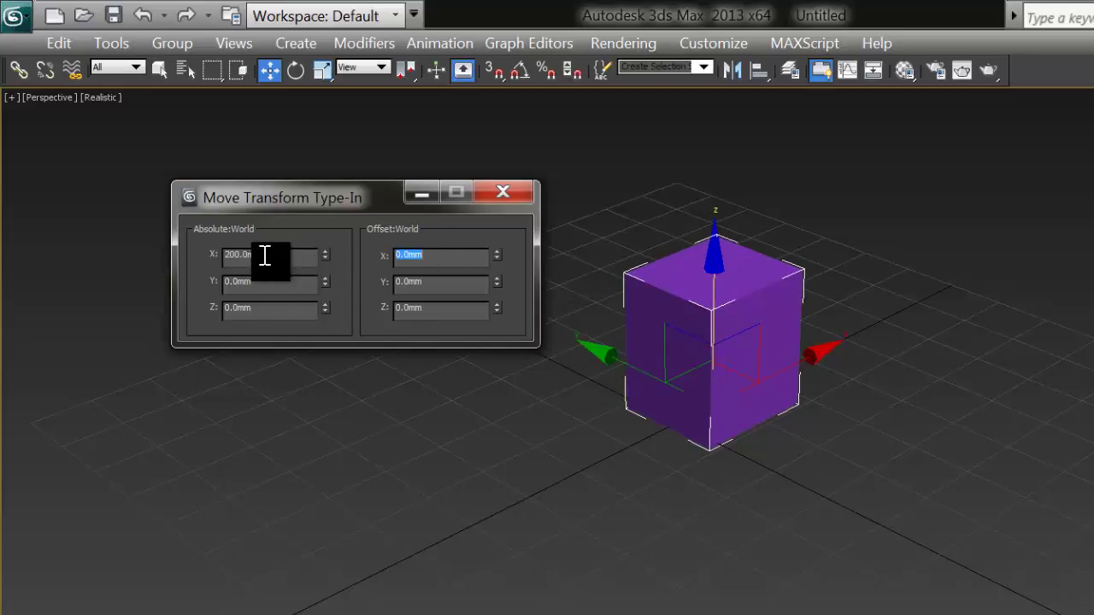
left_click_drag(262, 254, 144, 261)
type("500")
key("Return")
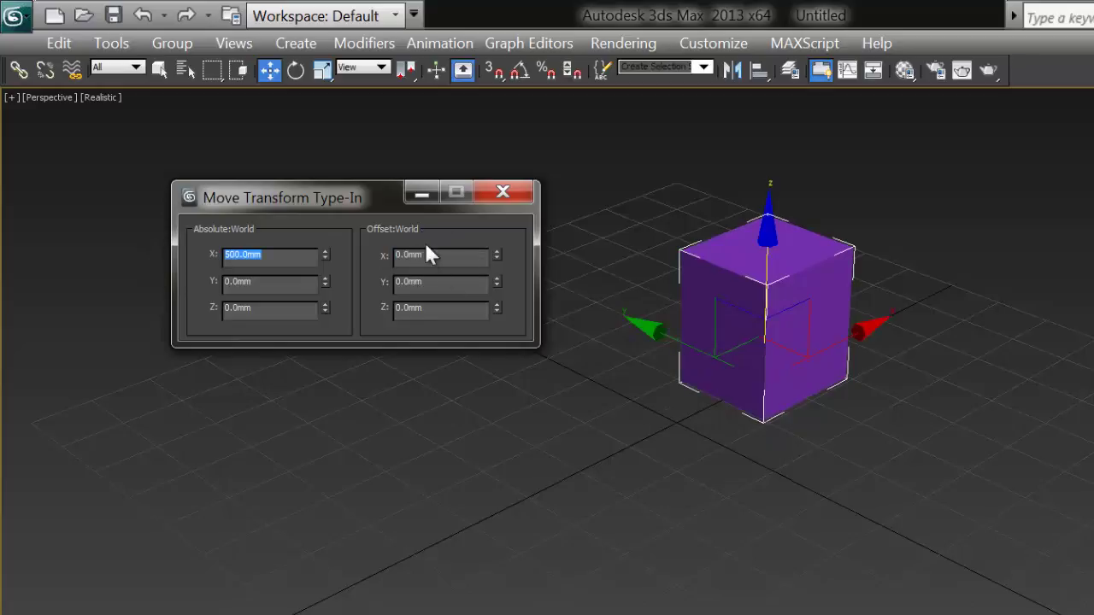
- Reselect the box, set absolute X to 700 mm, and offset X until it reads 1000 mm
left_click(650, 376)
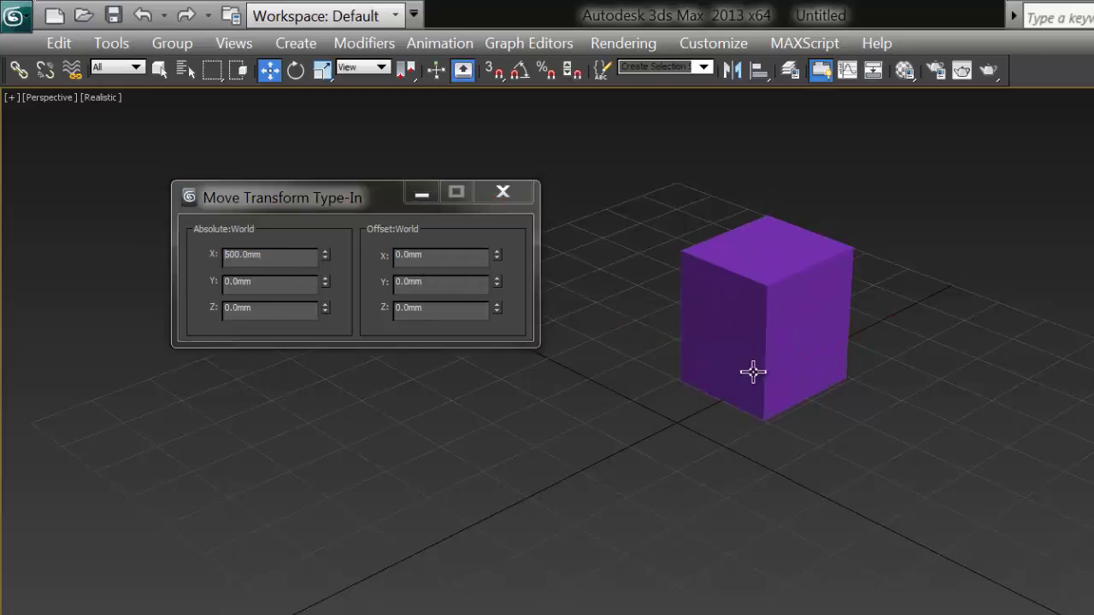
left_click_drag(752, 371, 772, 328)
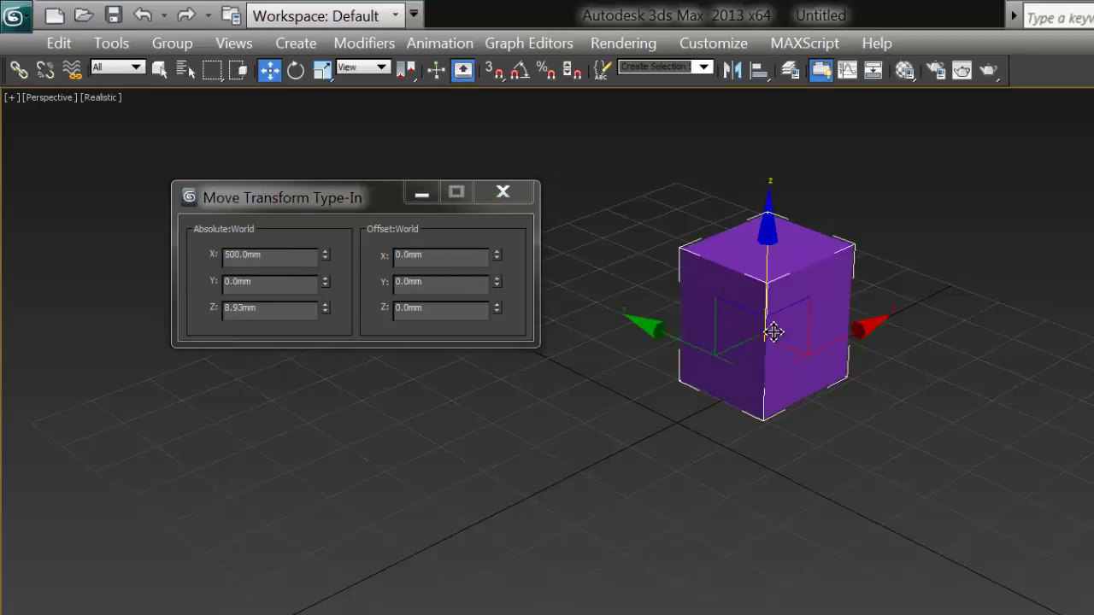
double_click(265, 255)
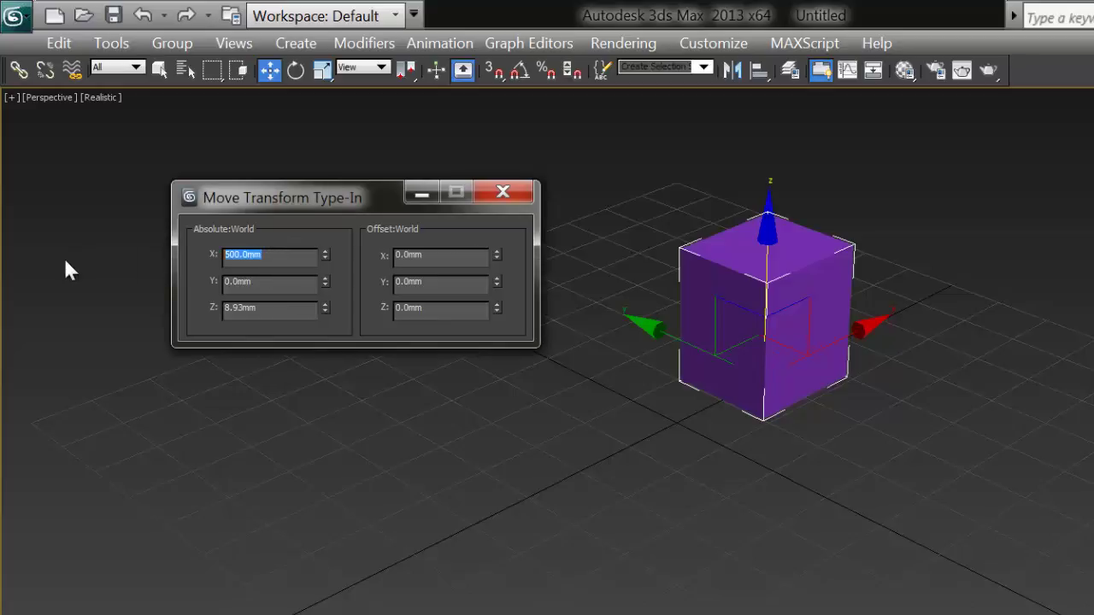
type("700")
key("Return")
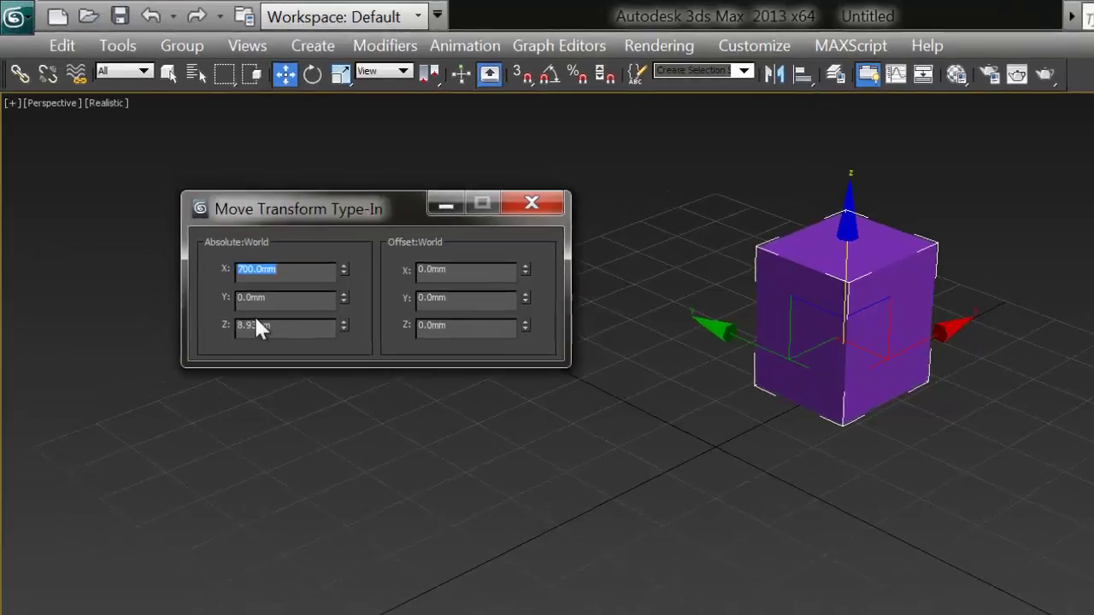
left_click(427, 254)
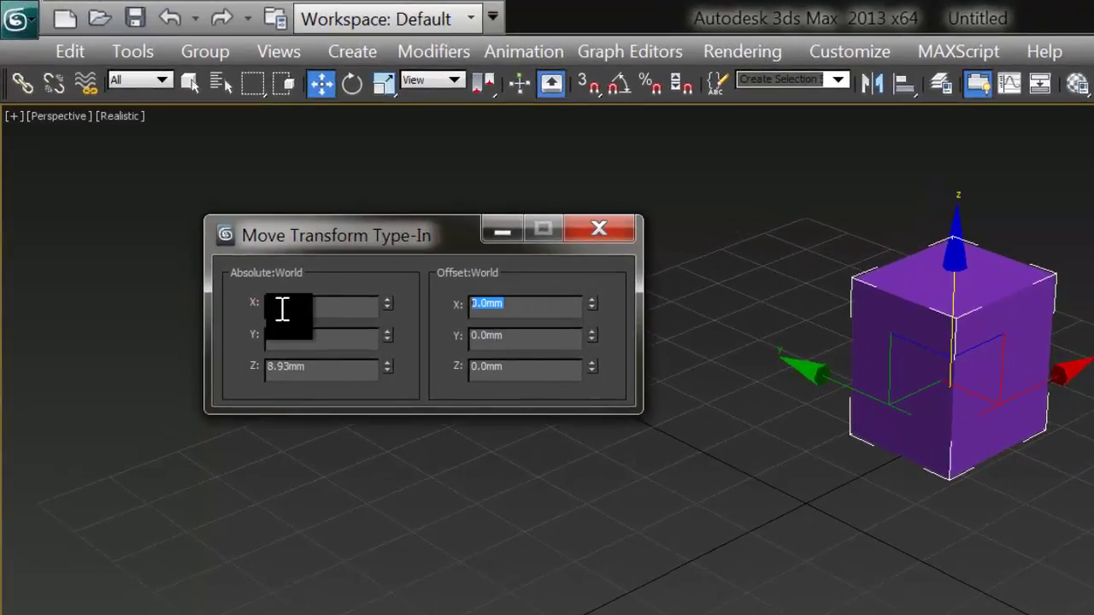
type("20")
key("Return")
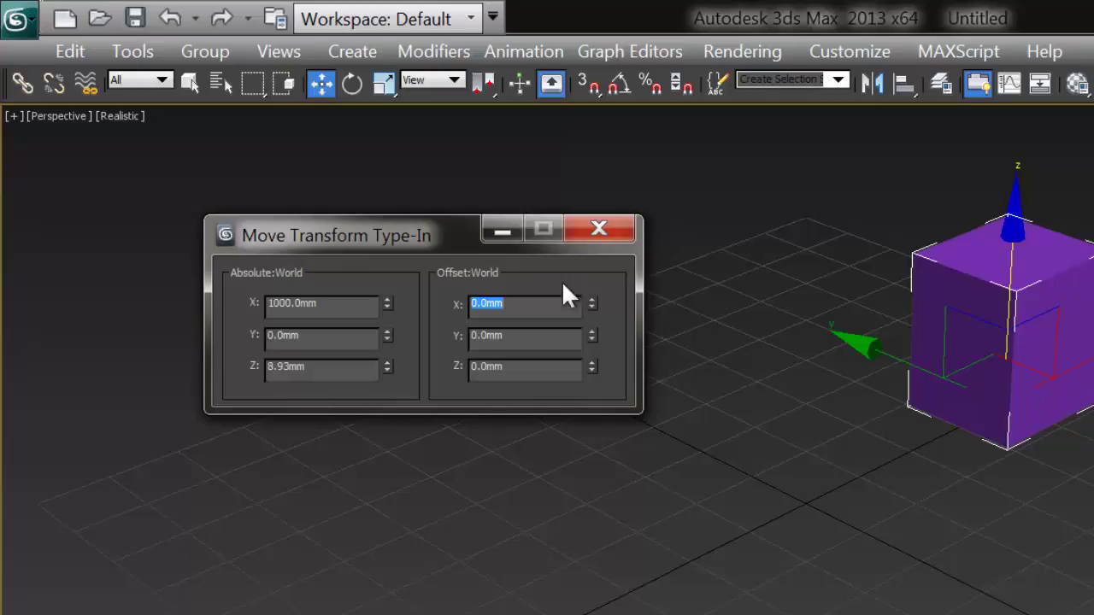
- Close the Move type-in and rotate the box 45° about Y via the Rotate Transform Type-In
left_click(620, 226)
left_click(359, 90)
right_click(359, 90)
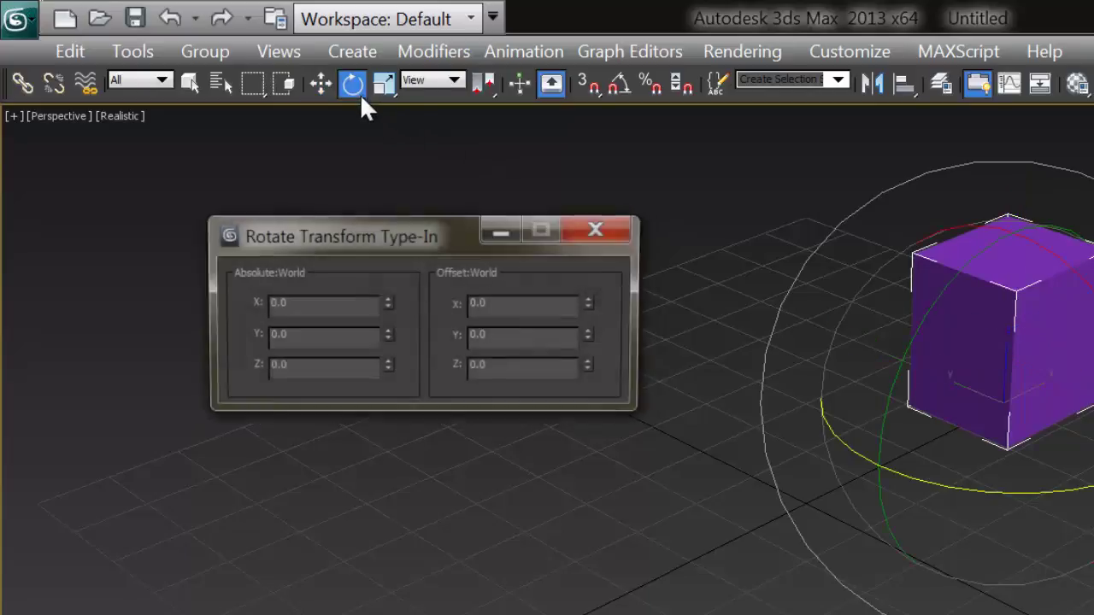
left_click(522, 337)
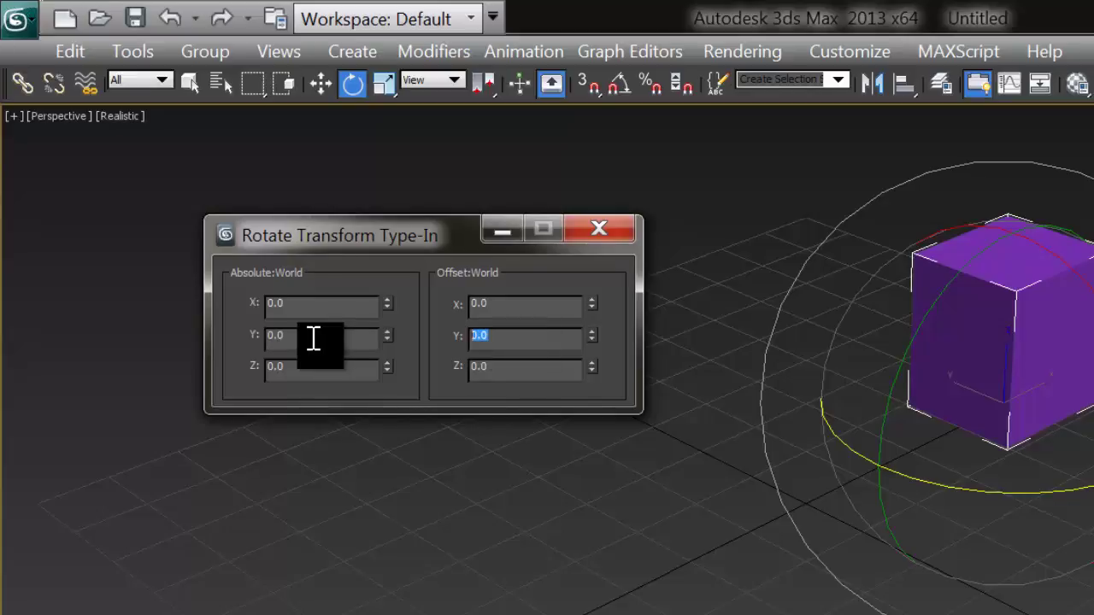
type("45")
key("Return")
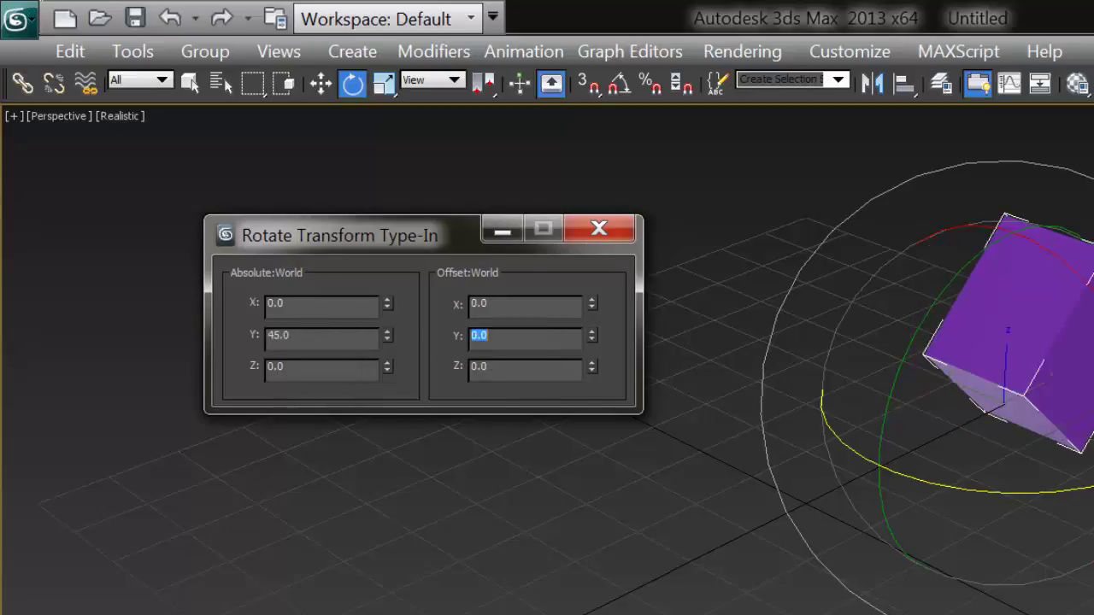
- Reselect the purple box and set its absolute Y rotation back to 0
left_click(881, 195)
left_click(1076, 343)
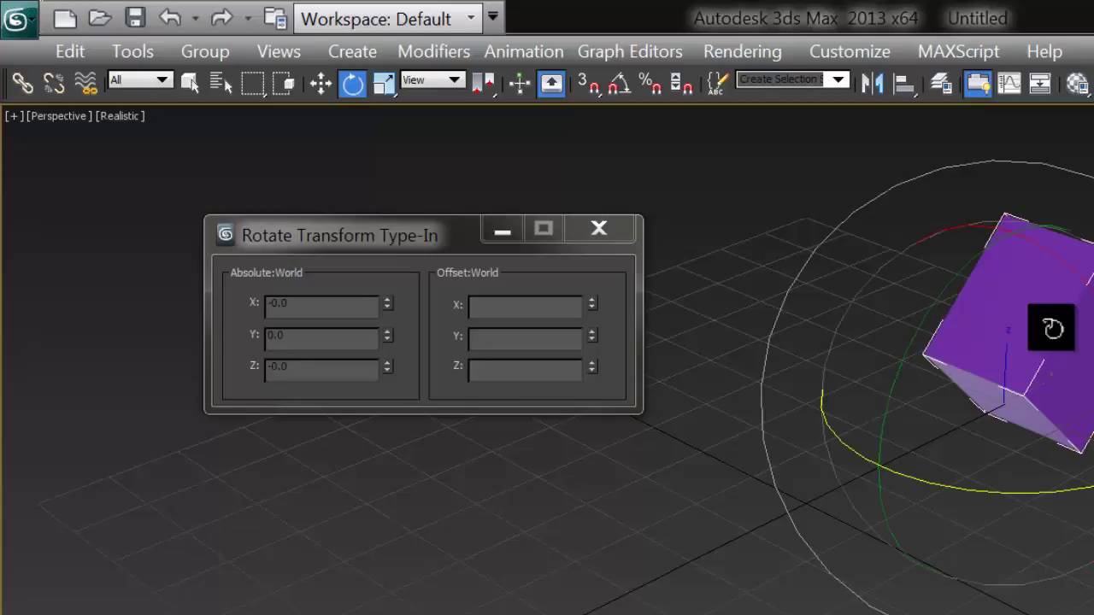
double_click(310, 341)
type("0")
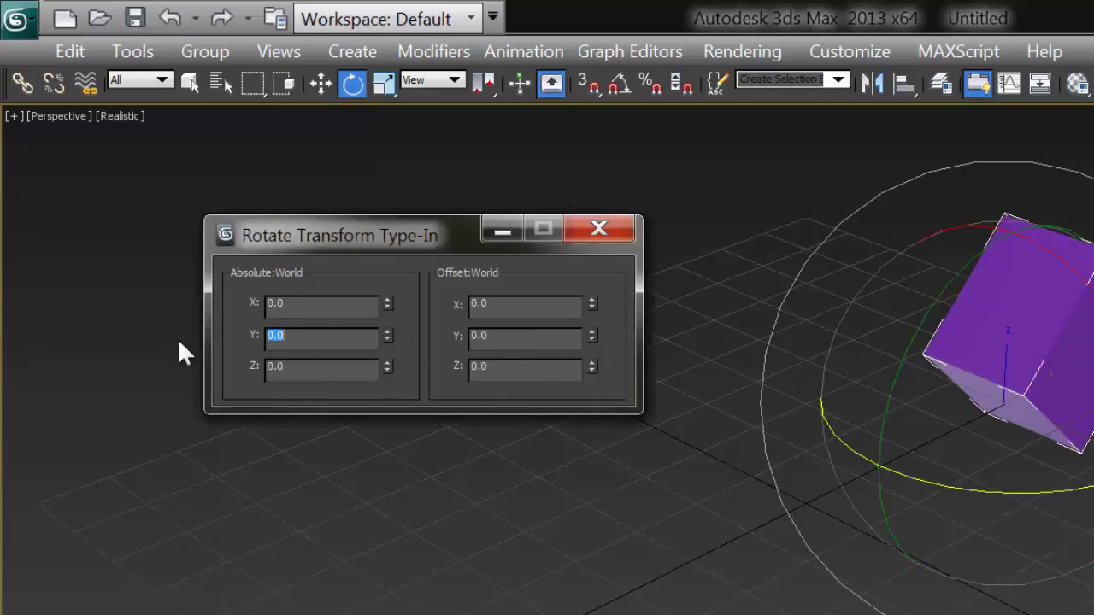
key("Return")
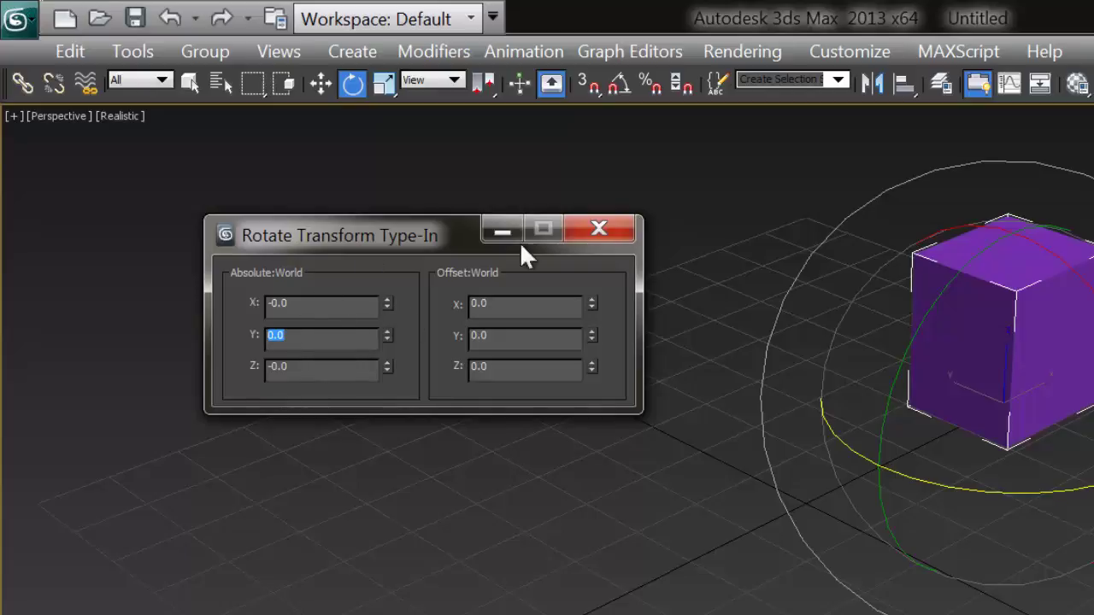
- Close the Rotate Transform Type-In window
left_click(590, 231)
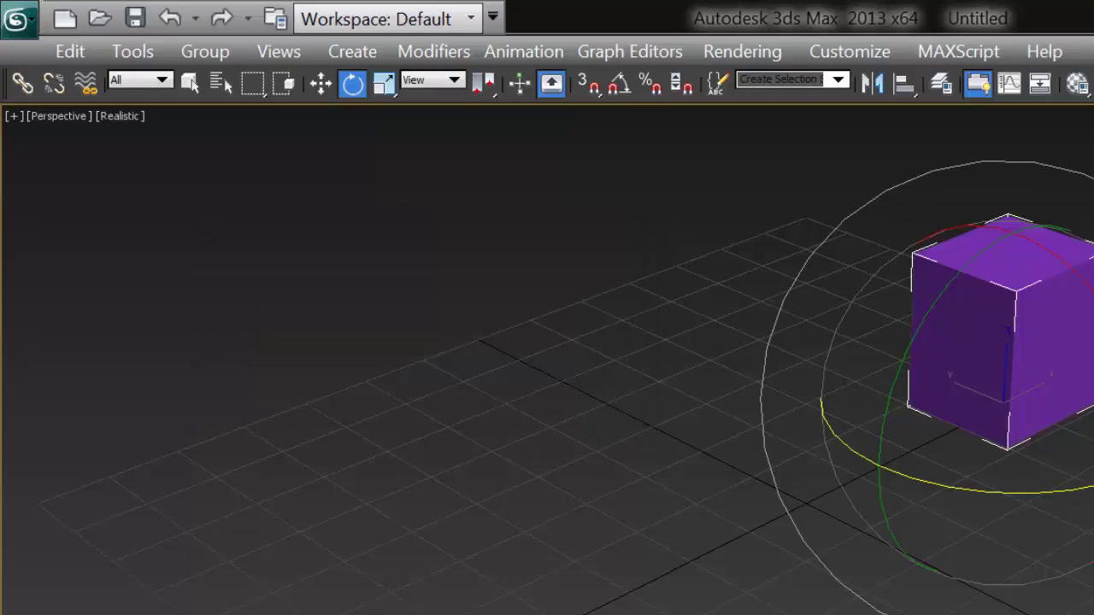